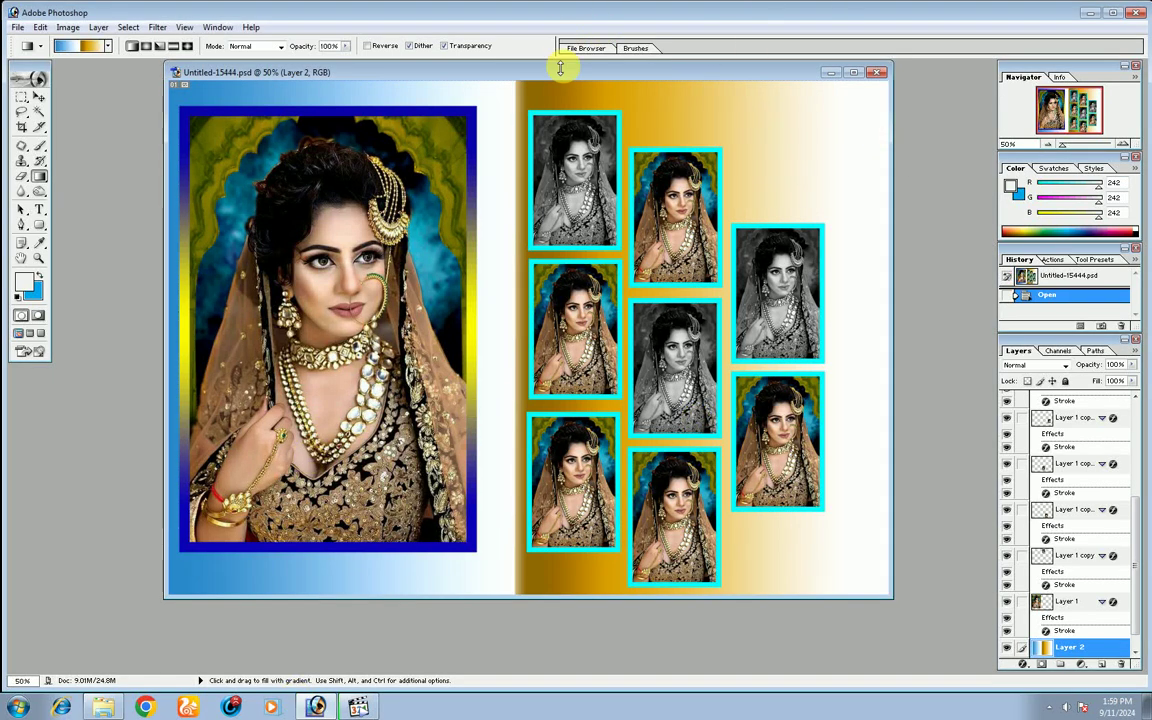
- Shift the finished Untitled-15444.psd collage window slightly down and right
drag(547, 74, 557, 100)
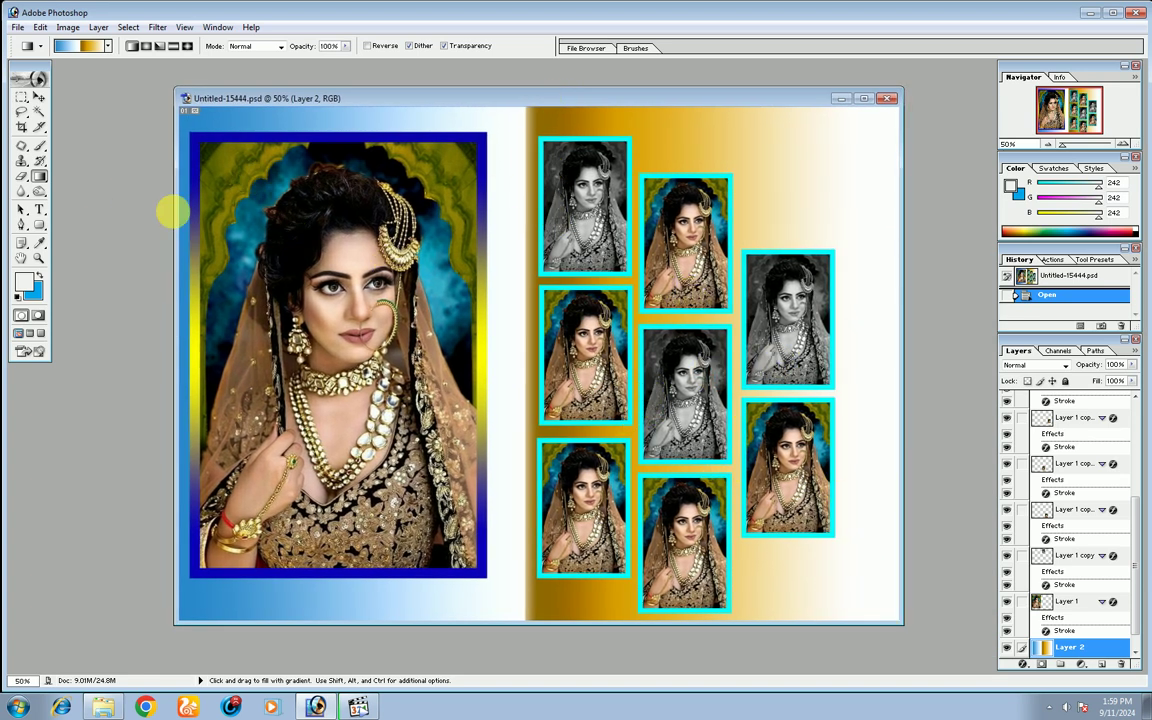
- Close the collage document and open the bride photo 1 copy.jpg
click(887, 98)
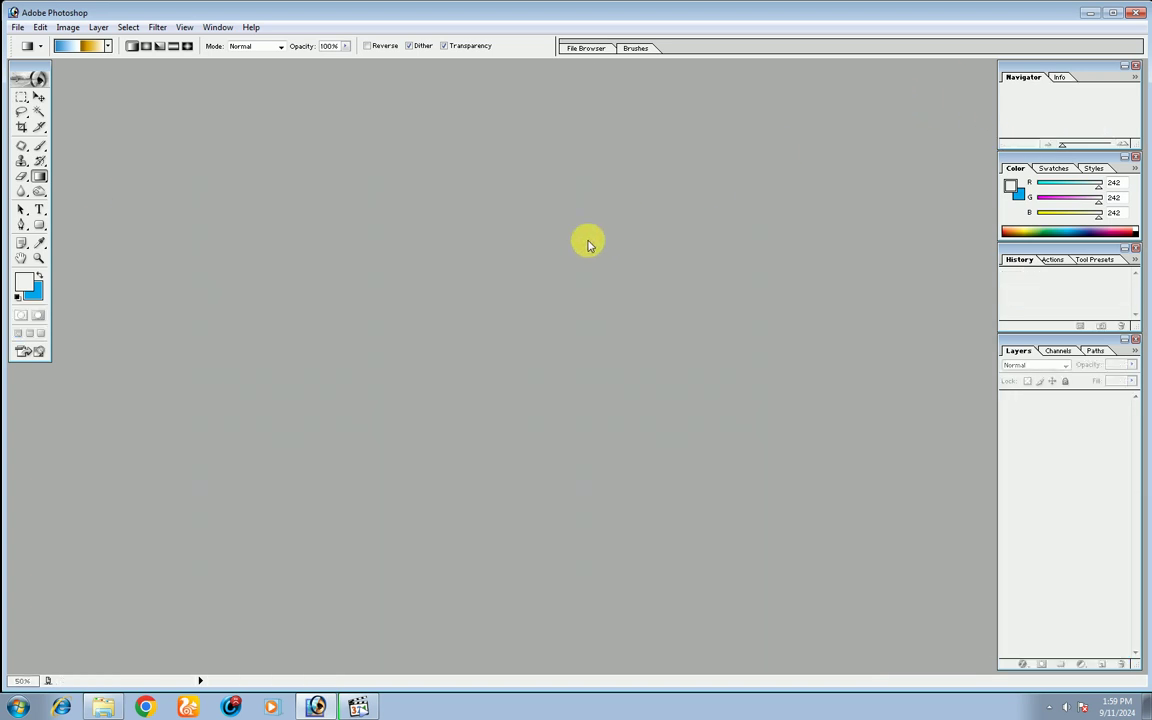
double_click(589, 242)
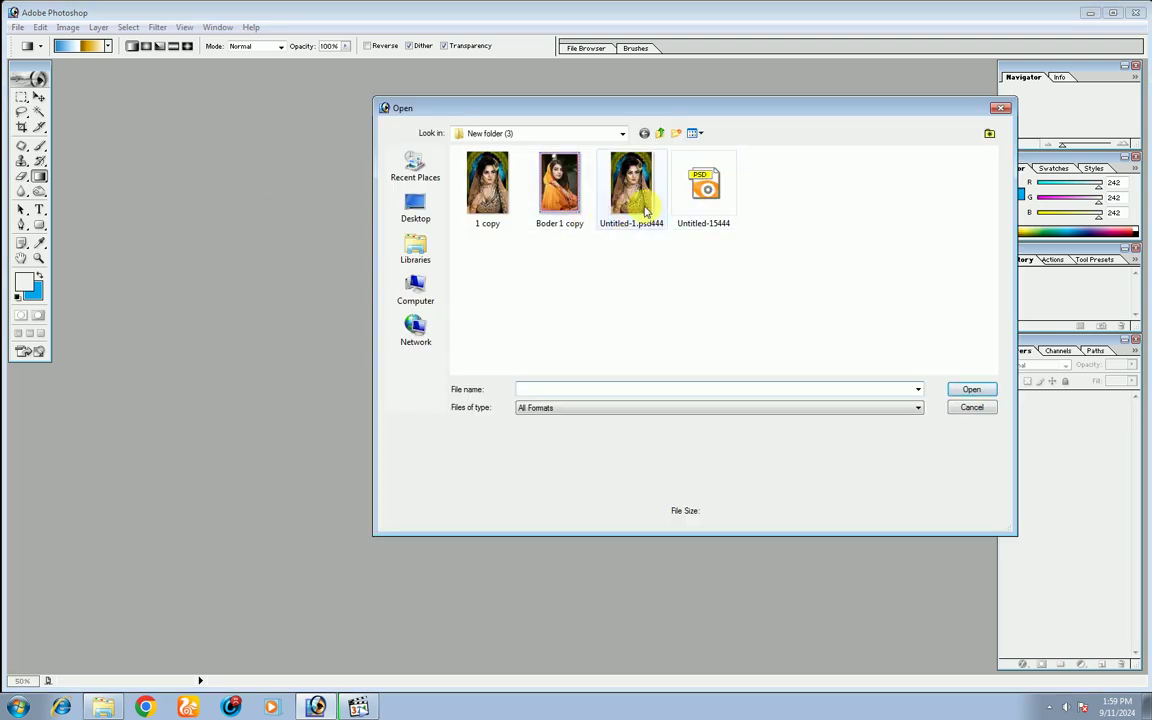
click(485, 185)
click(972, 390)
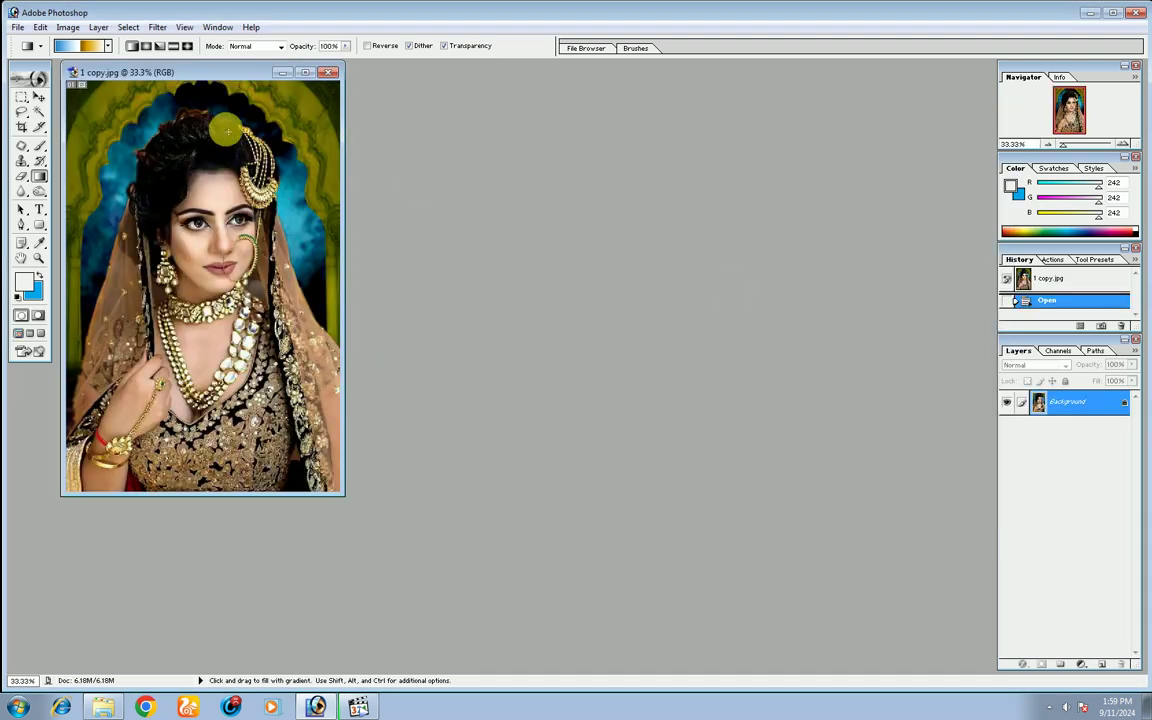
- Reposition the photo window and start a new document from the File menu
drag(211, 77, 277, 127)
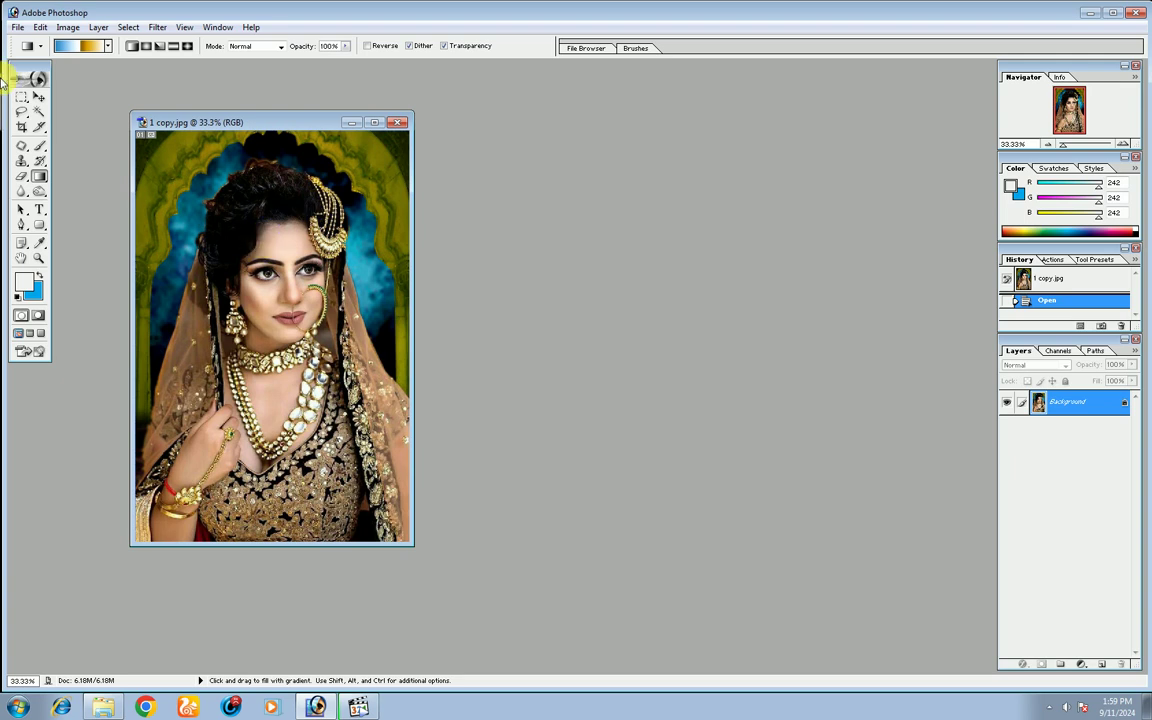
click(16, 27)
click(30, 42)
- Create a white 7 × 5 inch document at 300 pixels/inch
click(639, 303)
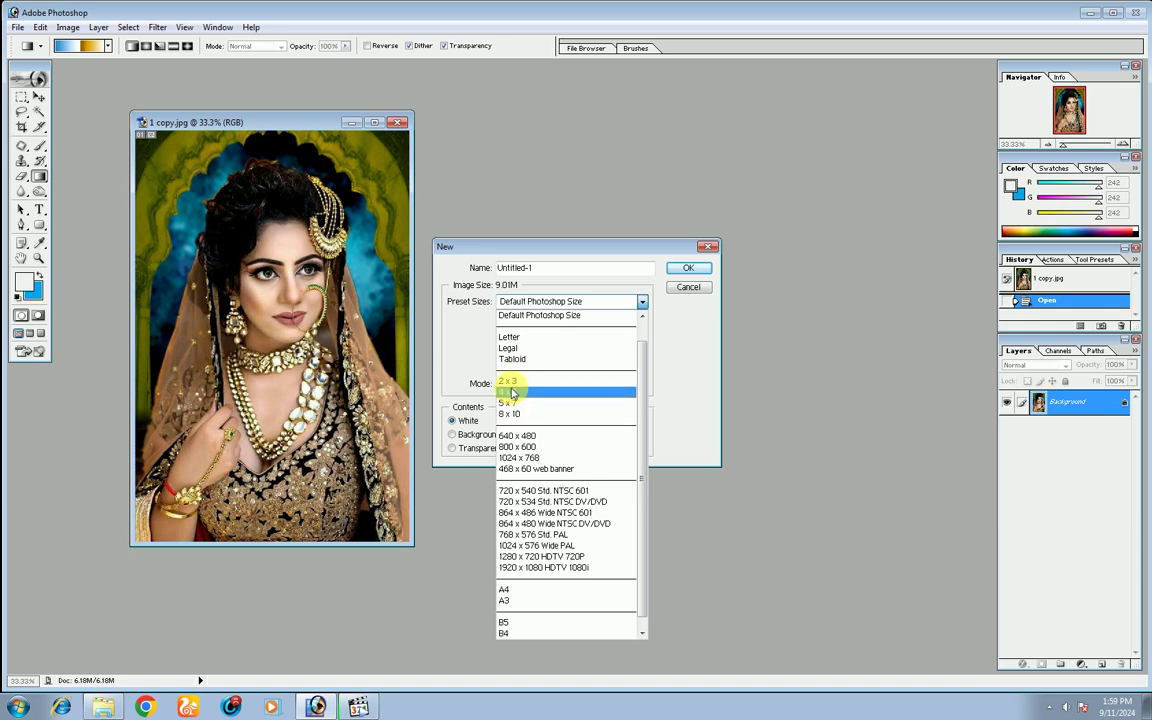
click(672, 306)
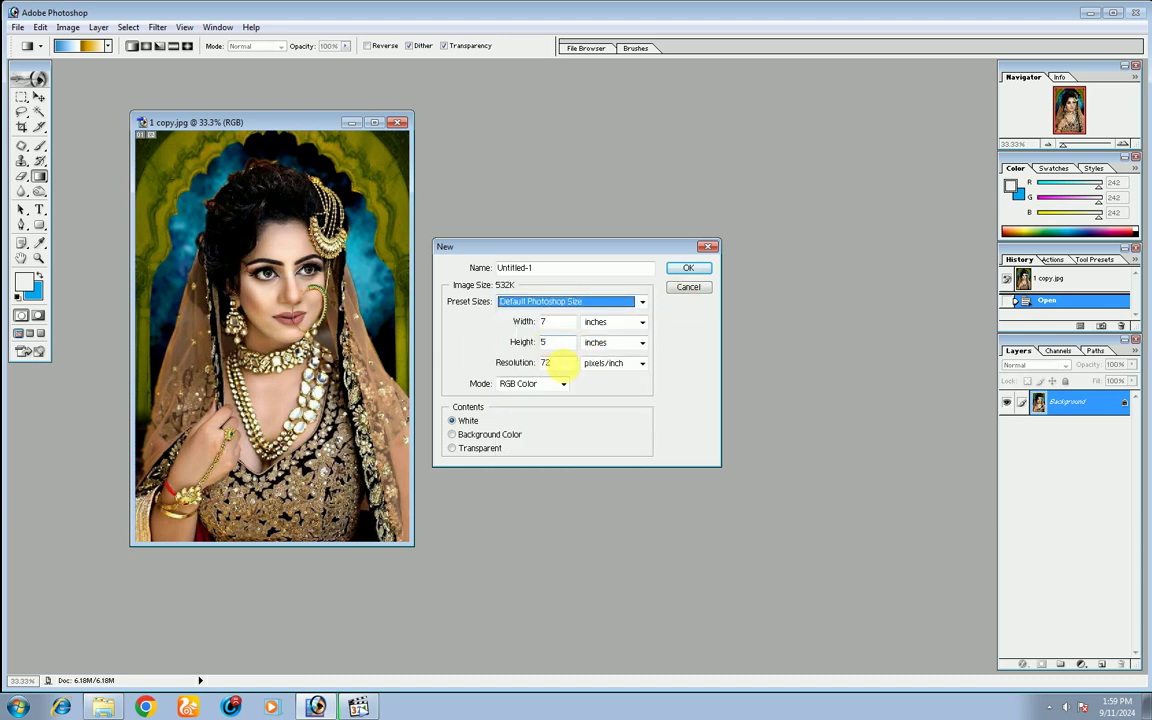
click(561, 370)
text(300)
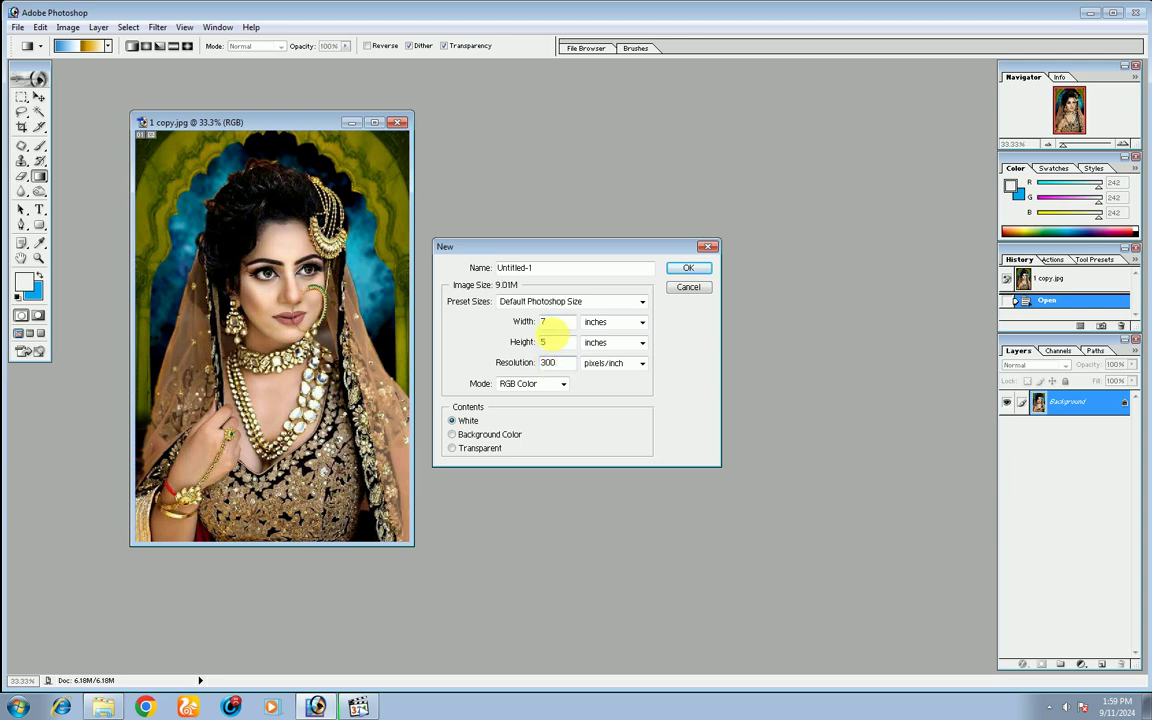
click(690, 270)
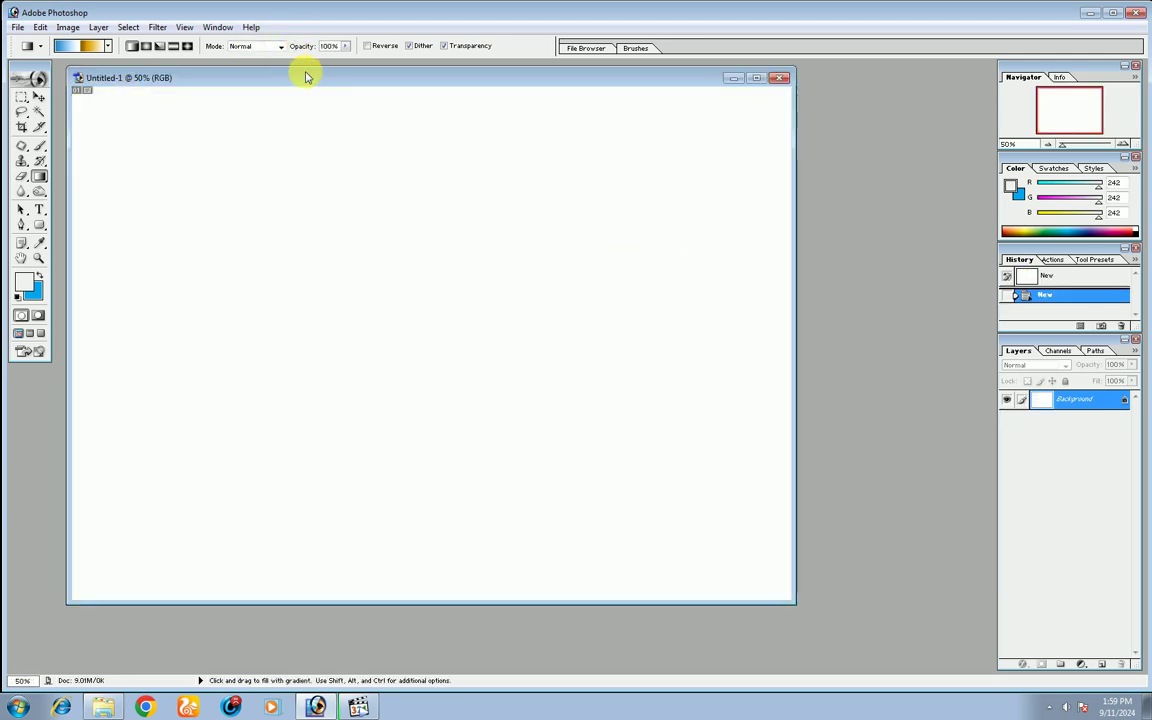
- Drag the bride photo into Untitled-1 with the Move tool as Layer 1
drag(307, 77, 460, 92)
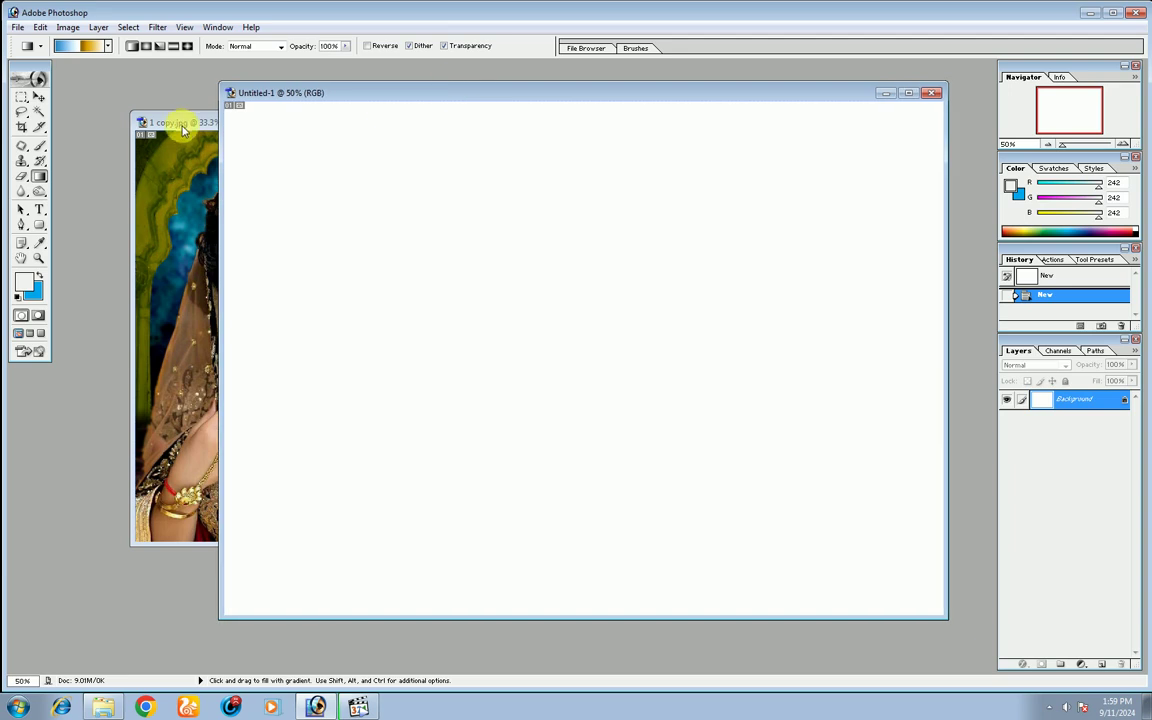
drag(183, 128, 156, 114)
click(36, 101)
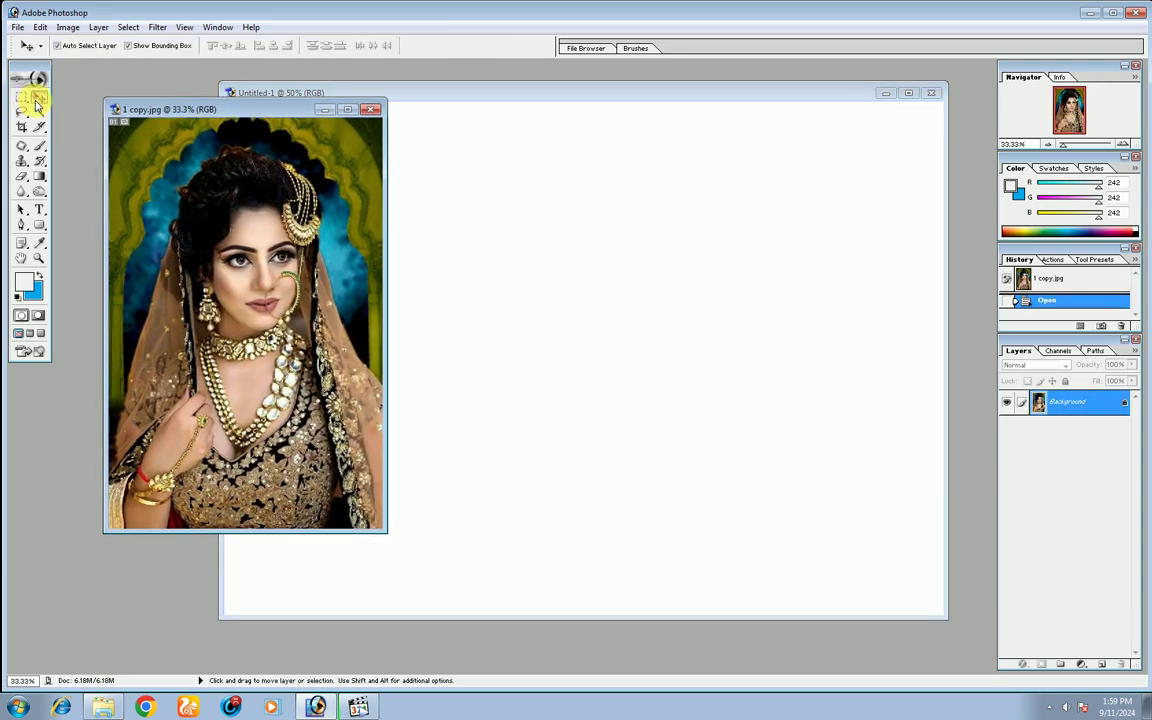
drag(152, 151, 247, 204)
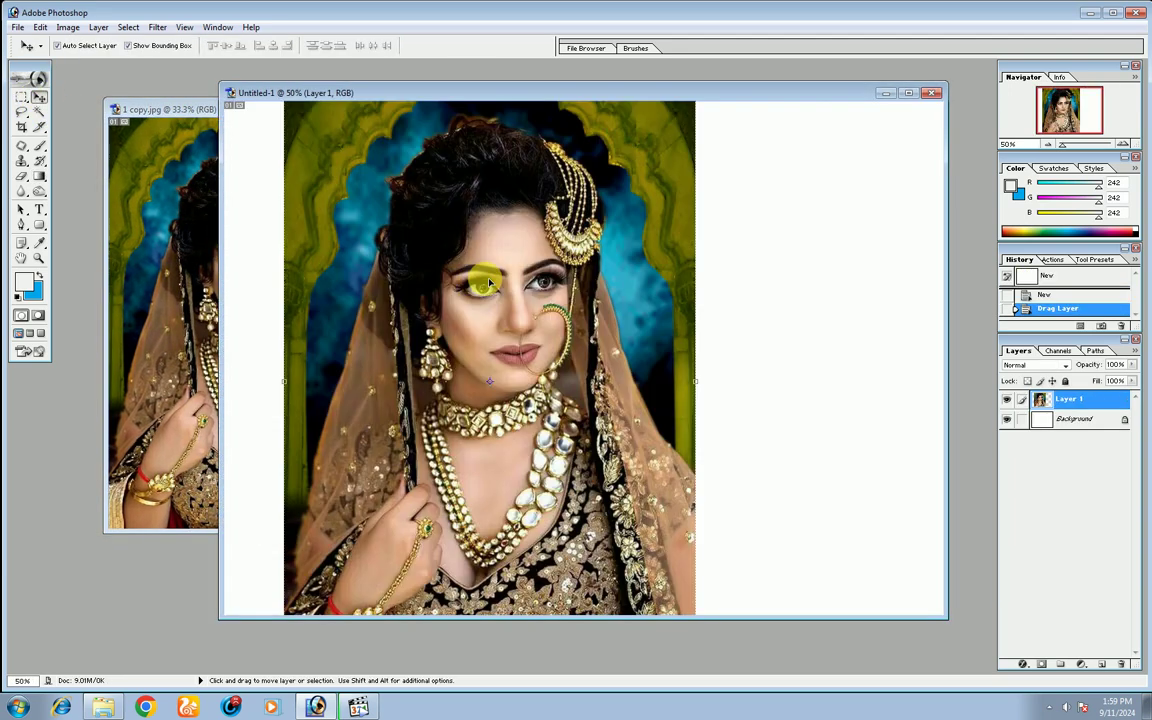
mouse_move(494, 240)
mouse_down()
mouse_move(460, 238)
mouse_move(460, 303)
mouse_up()
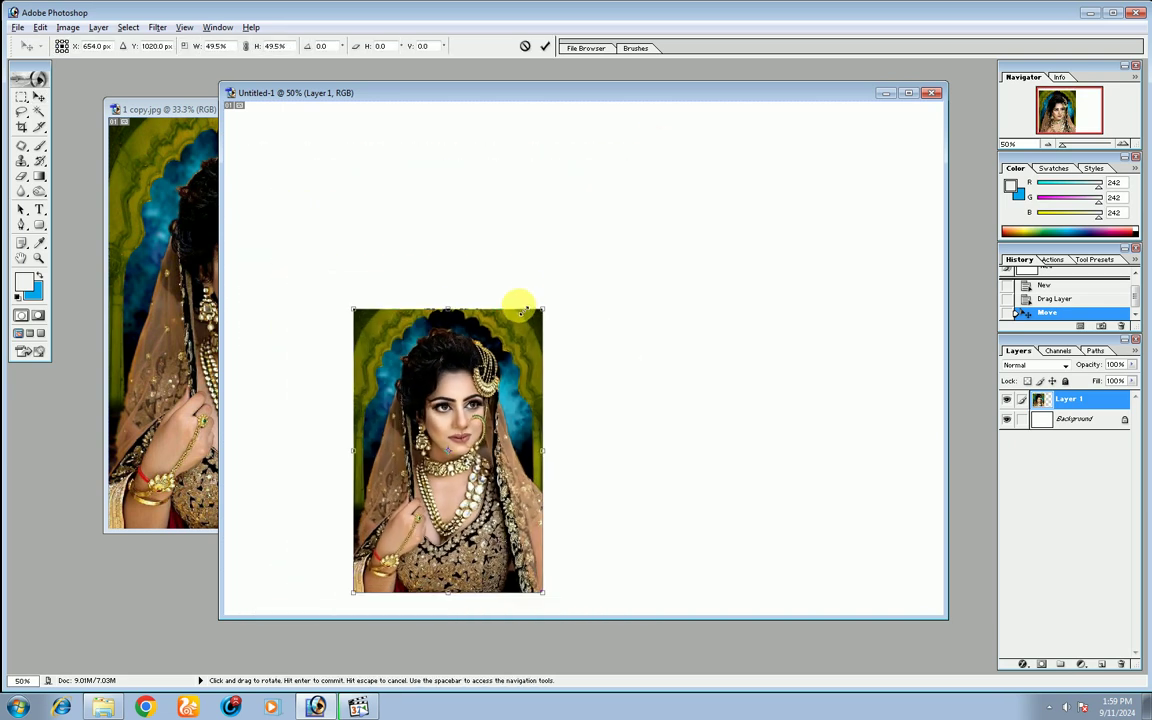
- Scale the photo to about 69% and position it on the canvas's left side
drag(661, 148, 566, 270)
mouse_move(480, 351)
mouse_down()
mouse_move(400, 228)
mouse_move(395, 253)
mouse_up()
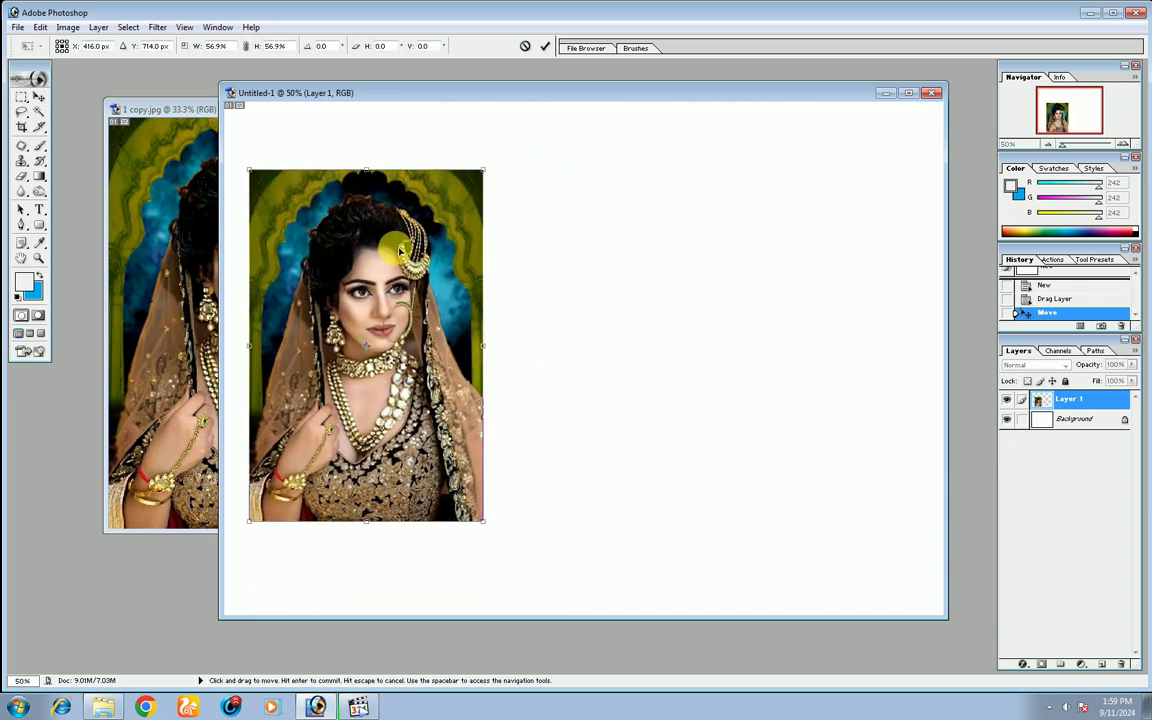
drag(486, 170, 518, 152)
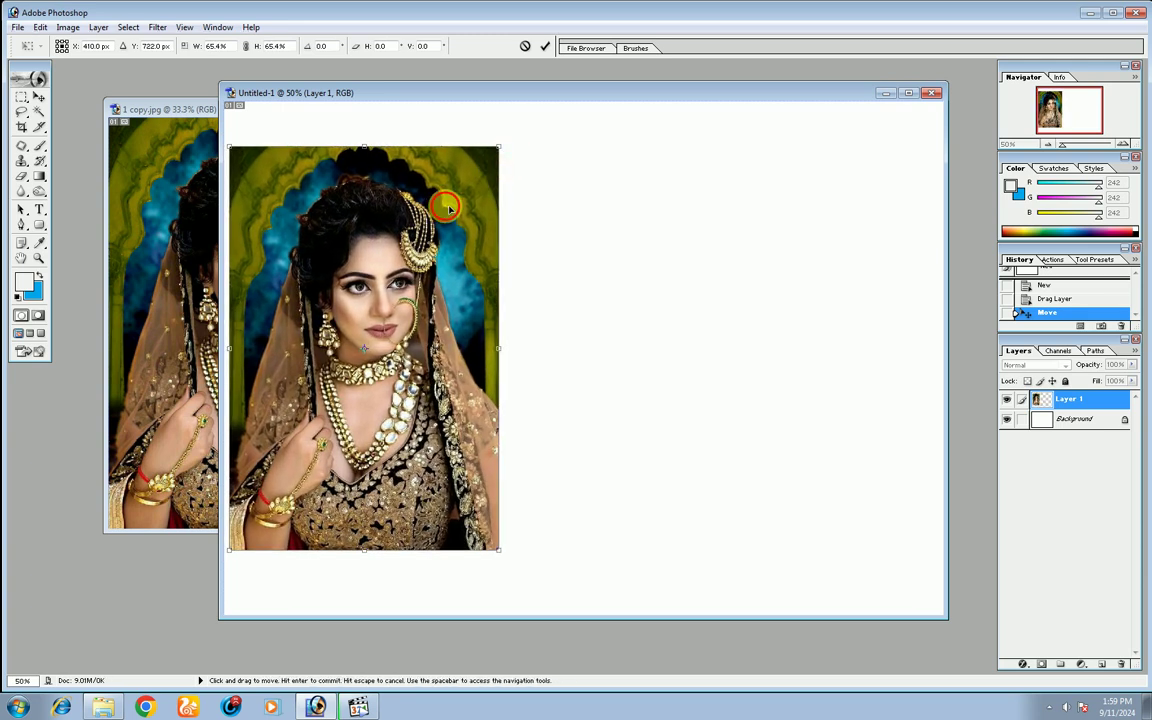
drag(446, 202, 462, 213)
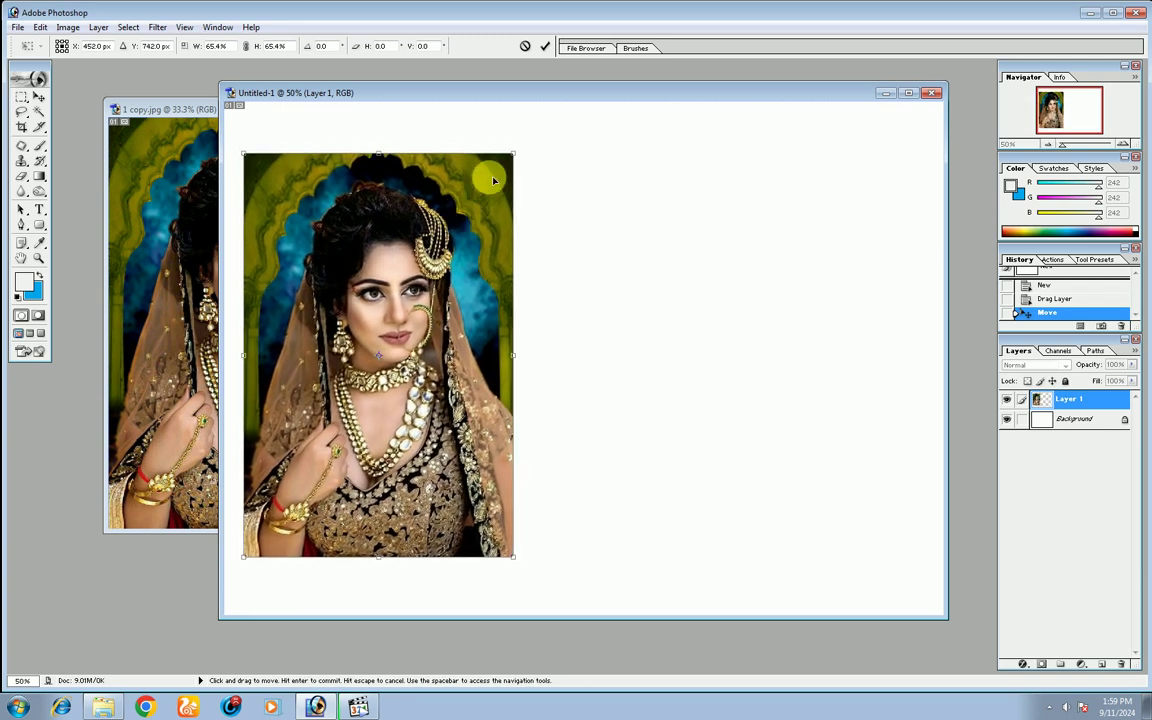
drag(514, 150, 531, 143)
drag(474, 198, 478, 218)
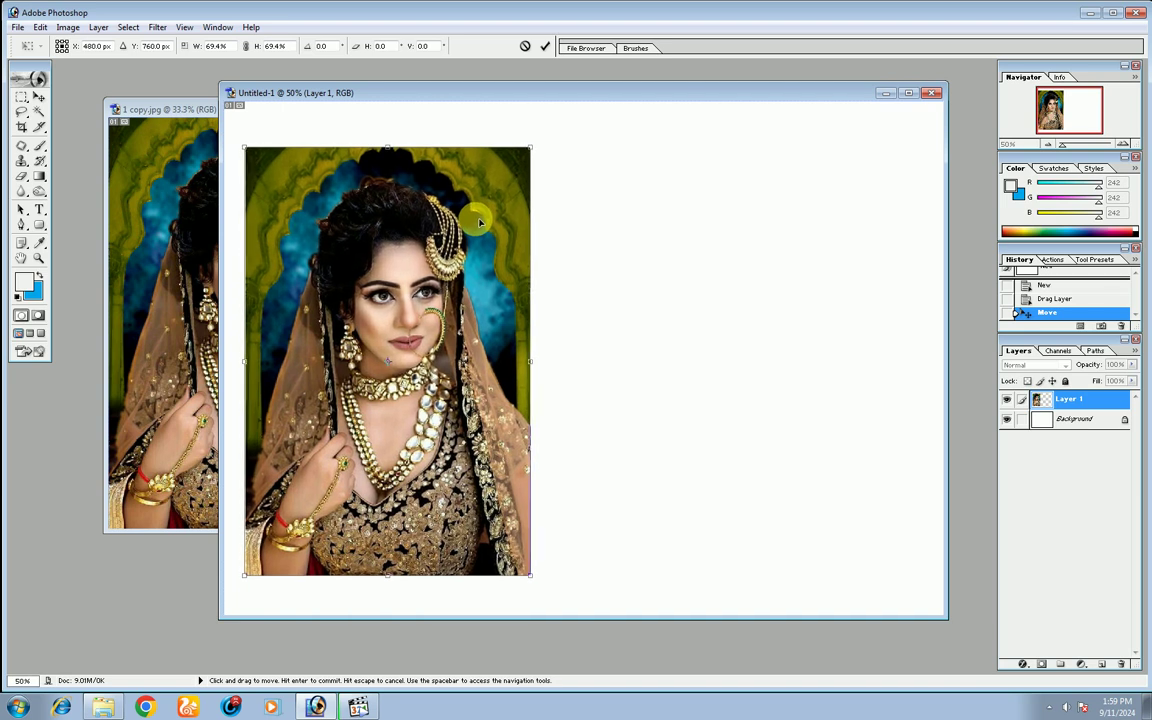
key(Return)
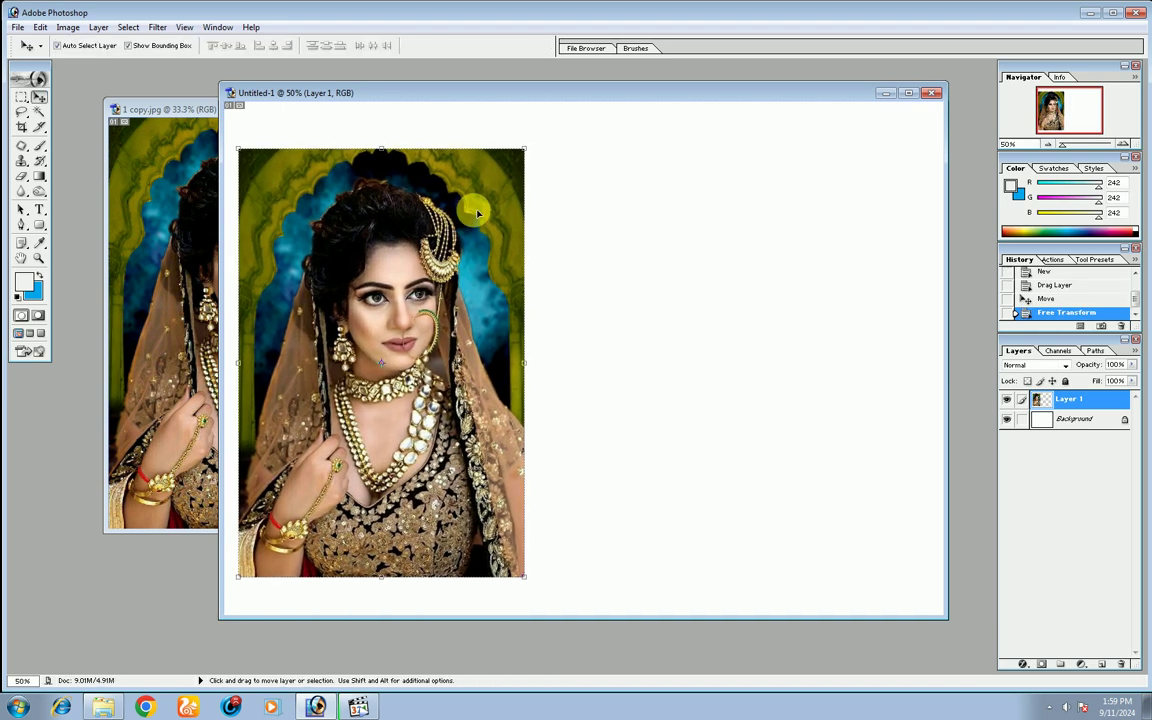
key(Up)
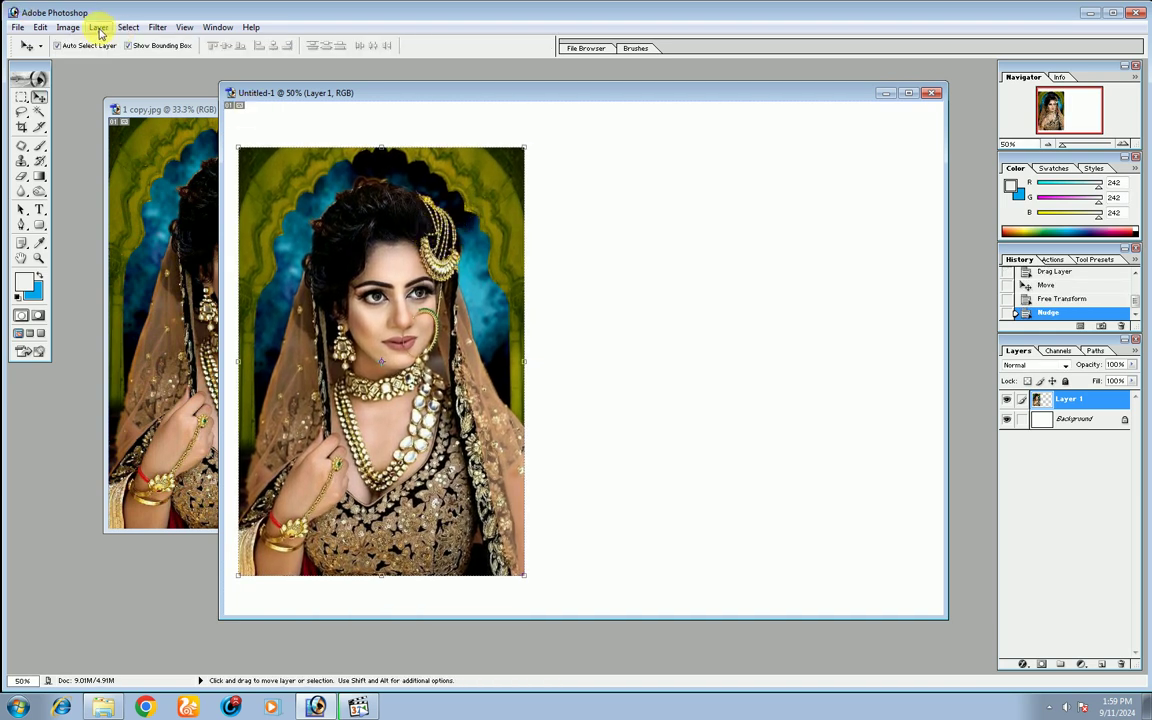
- Add a 25 px Inside Stroke layer style with a turquoise colour
click(99, 28)
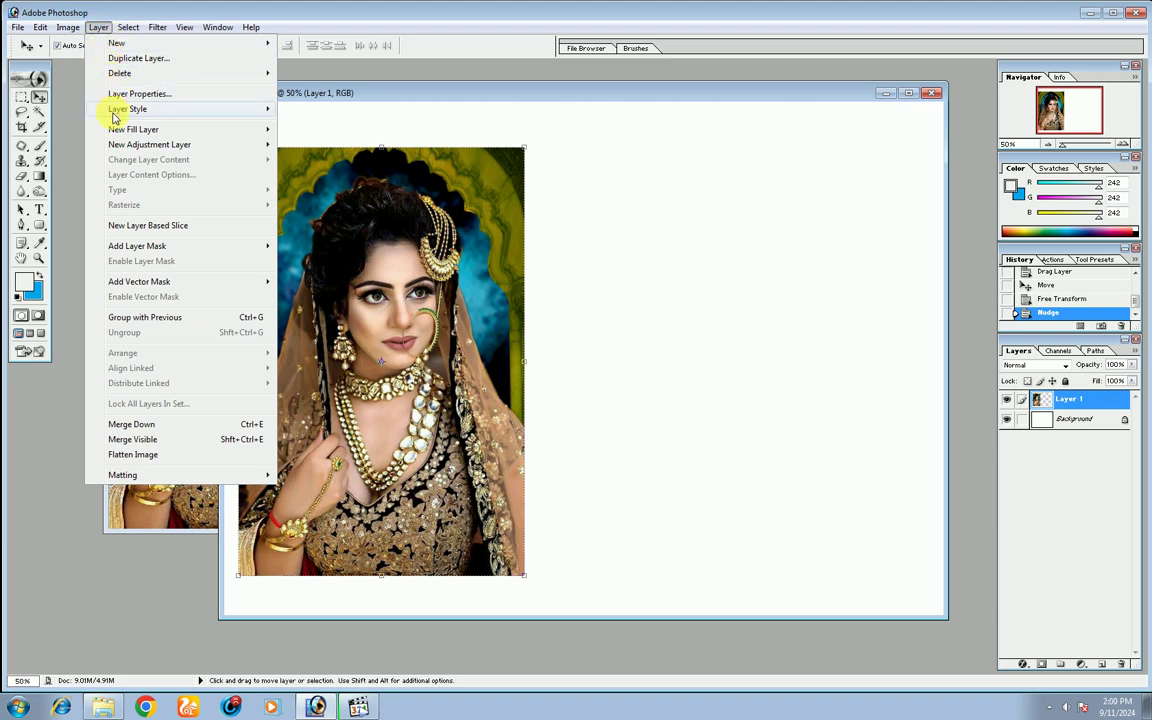
mouse_move(128, 109)
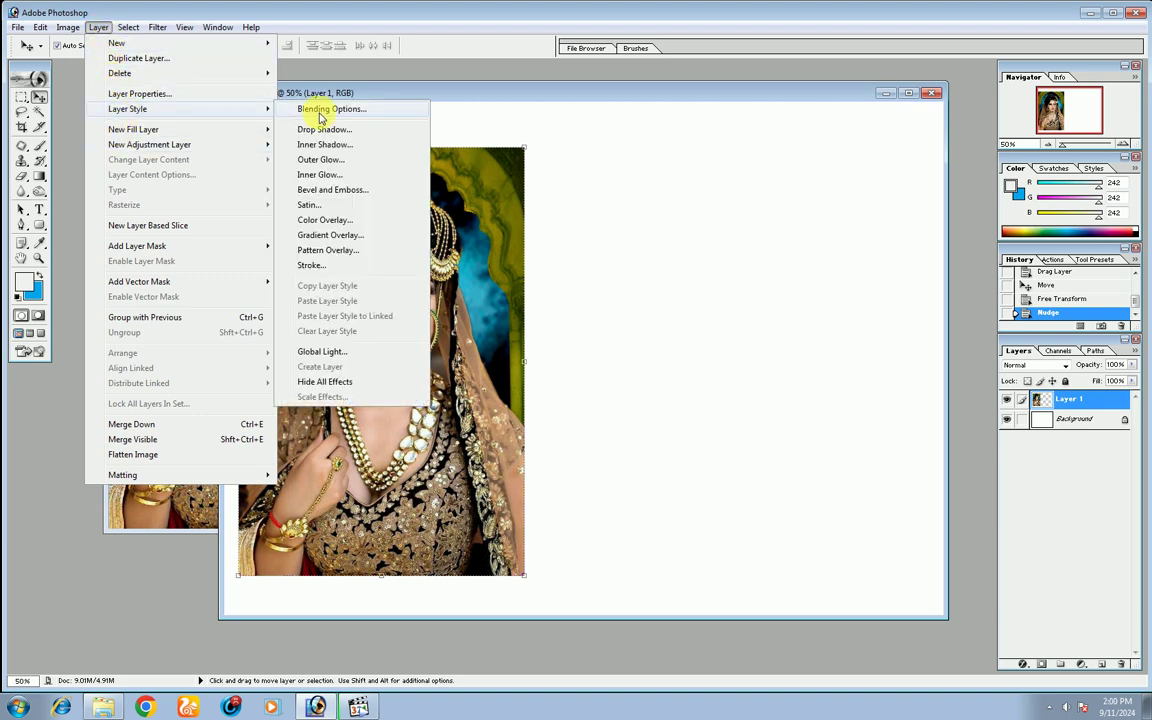
click(310, 267)
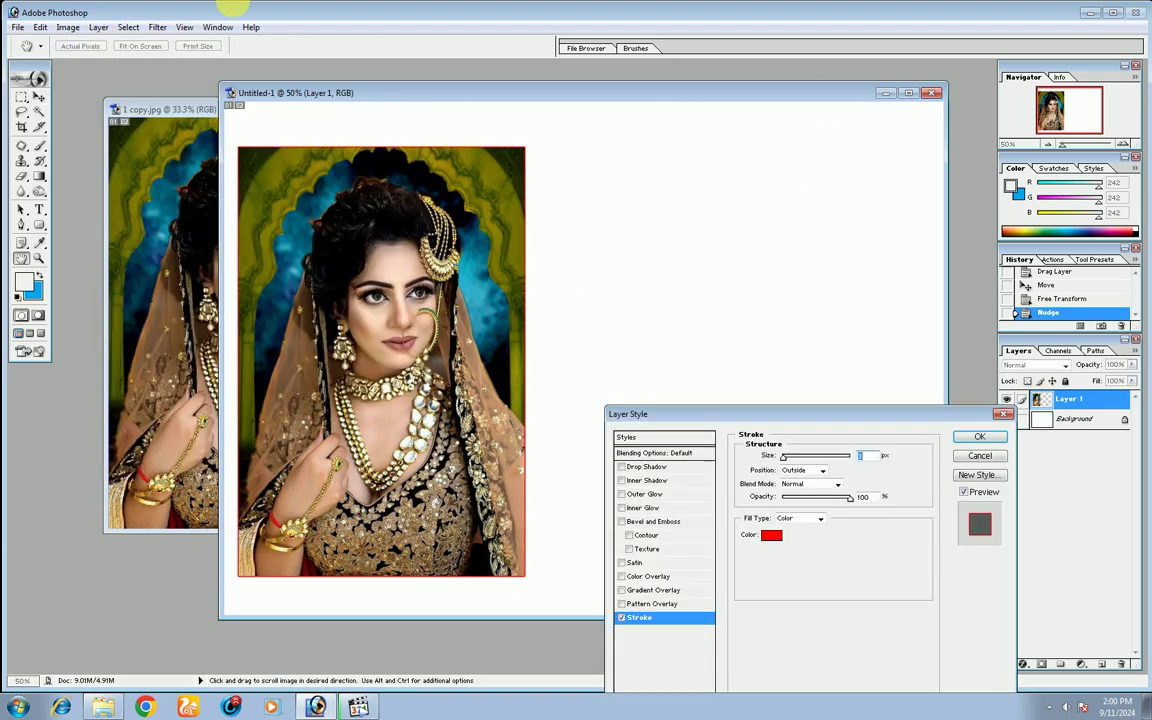
drag(735, 420, 662, 218)
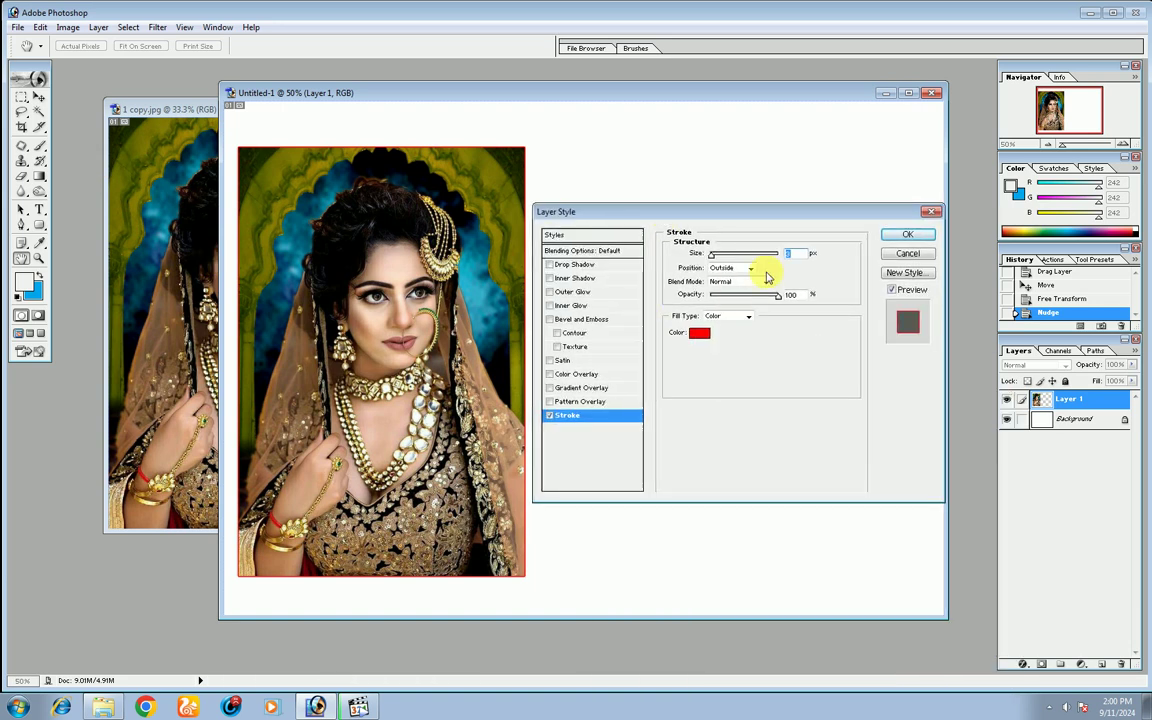
drag(712, 256, 719, 255)
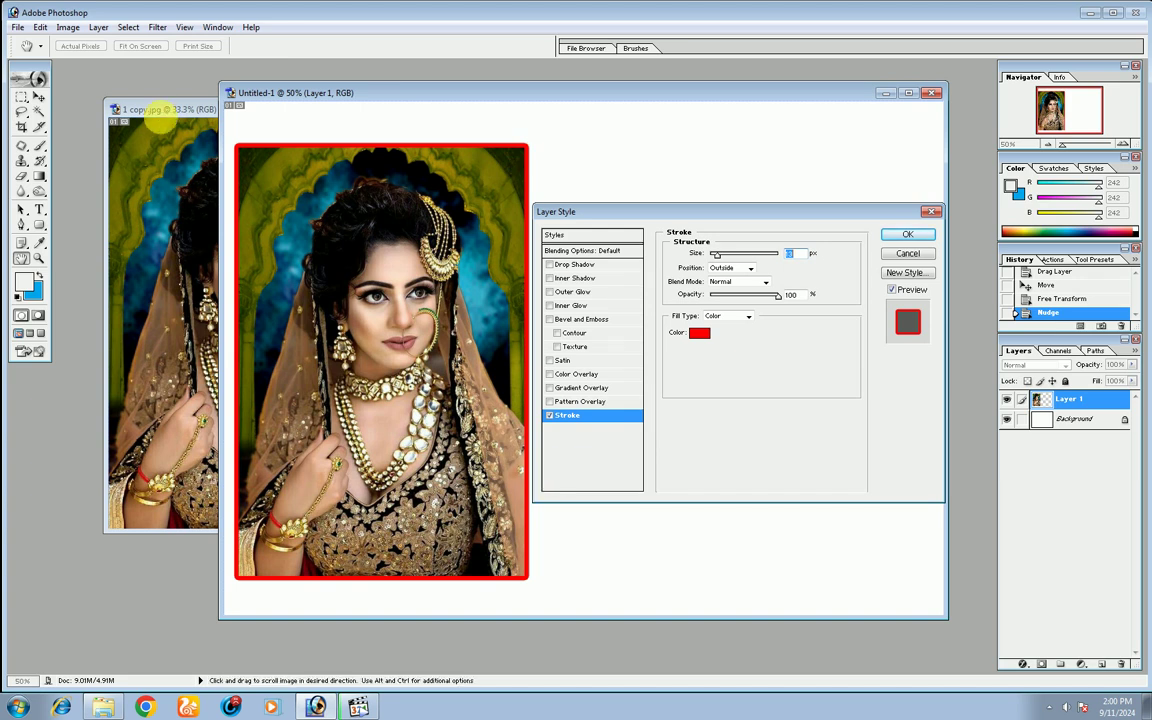
click(751, 270)
click(723, 284)
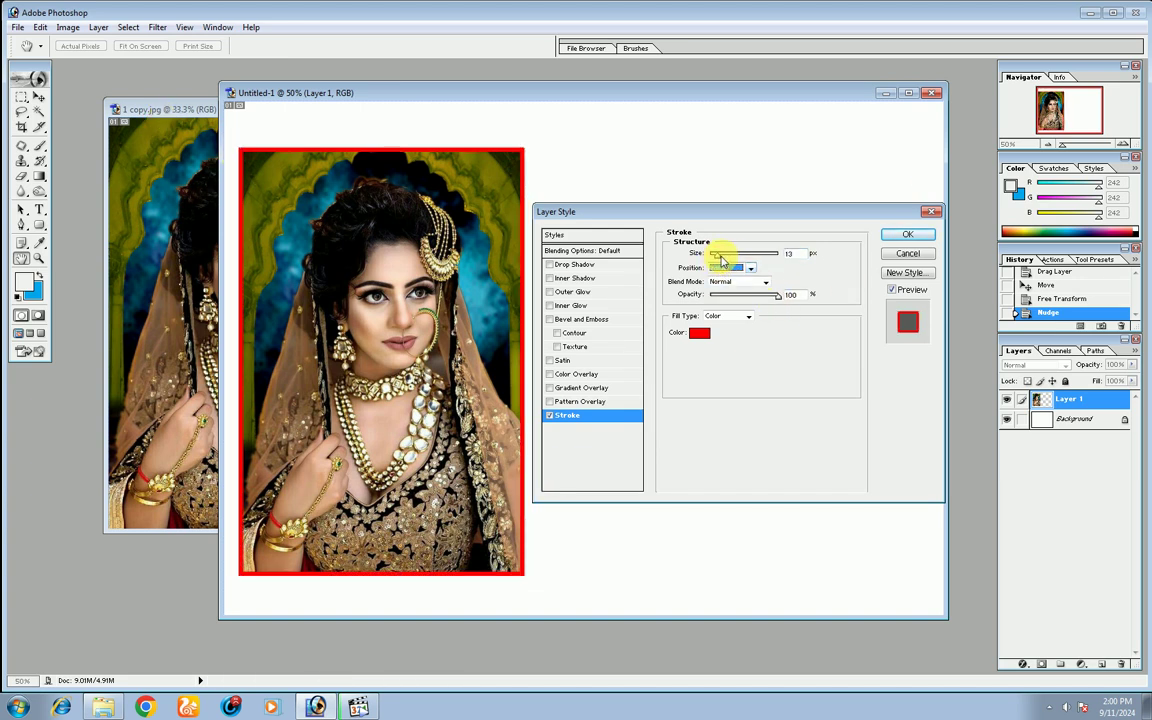
drag(718, 256, 718, 261)
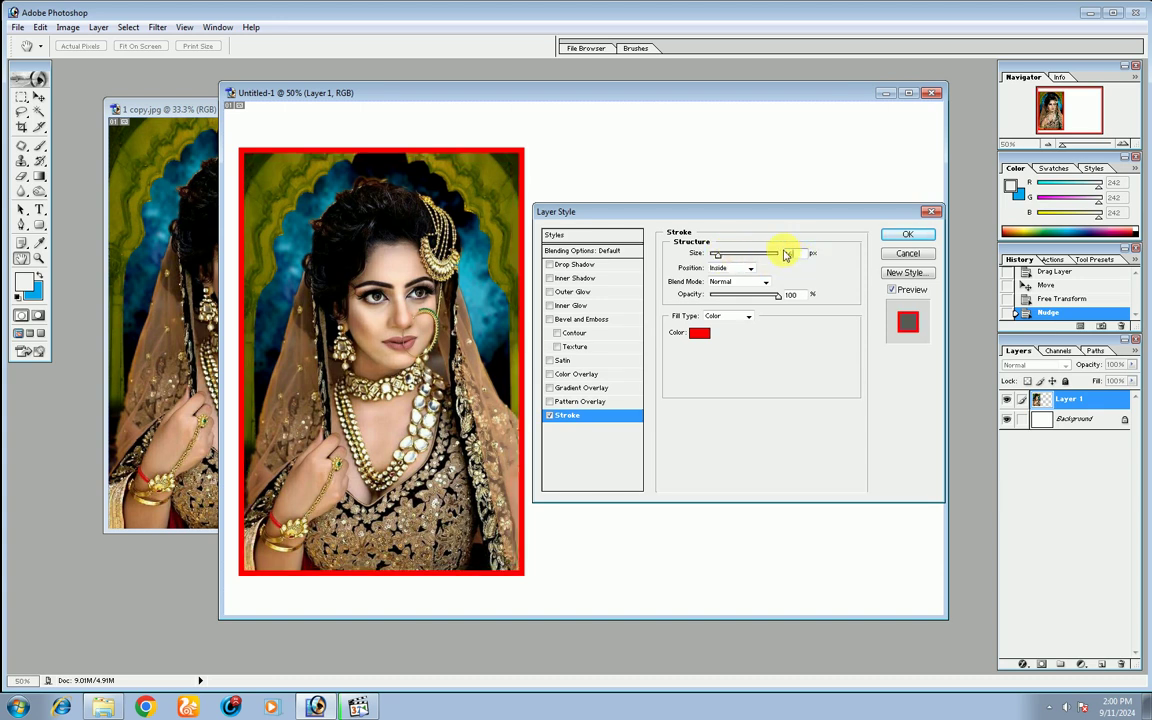
text(125)
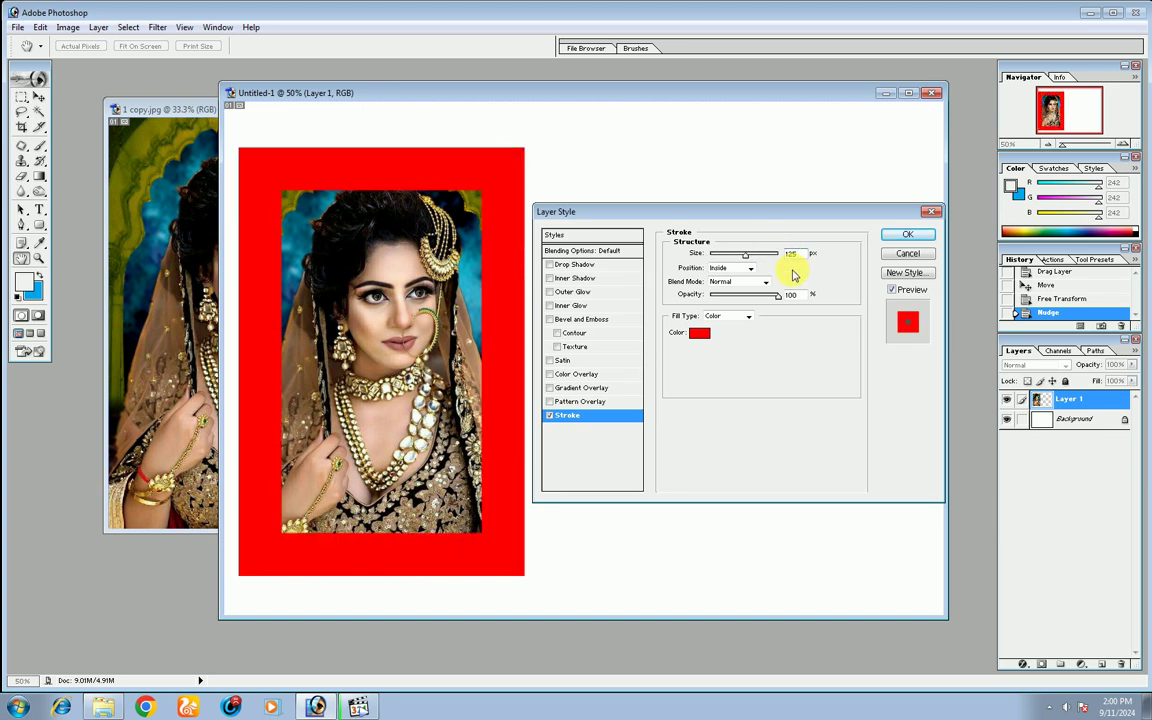
text(25)
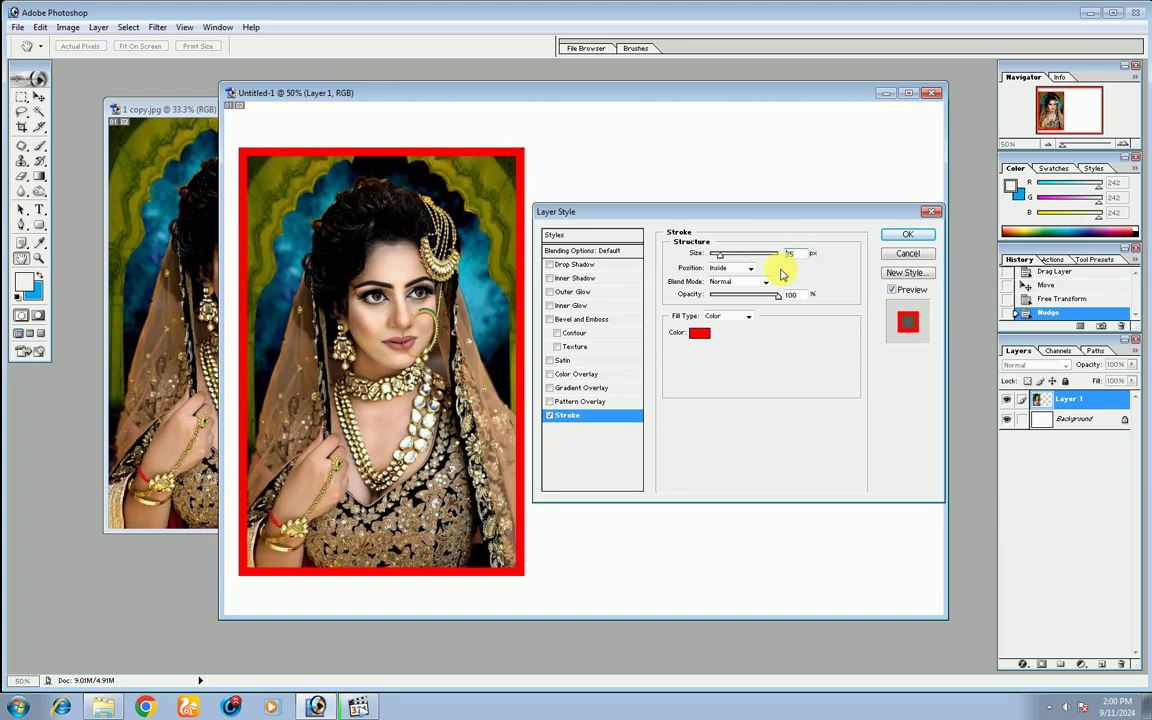
click(699, 334)
mouse_move(940, 435)
mouse_down()
mouse_move(939, 586)
mouse_move(943, 533)
mouse_up()
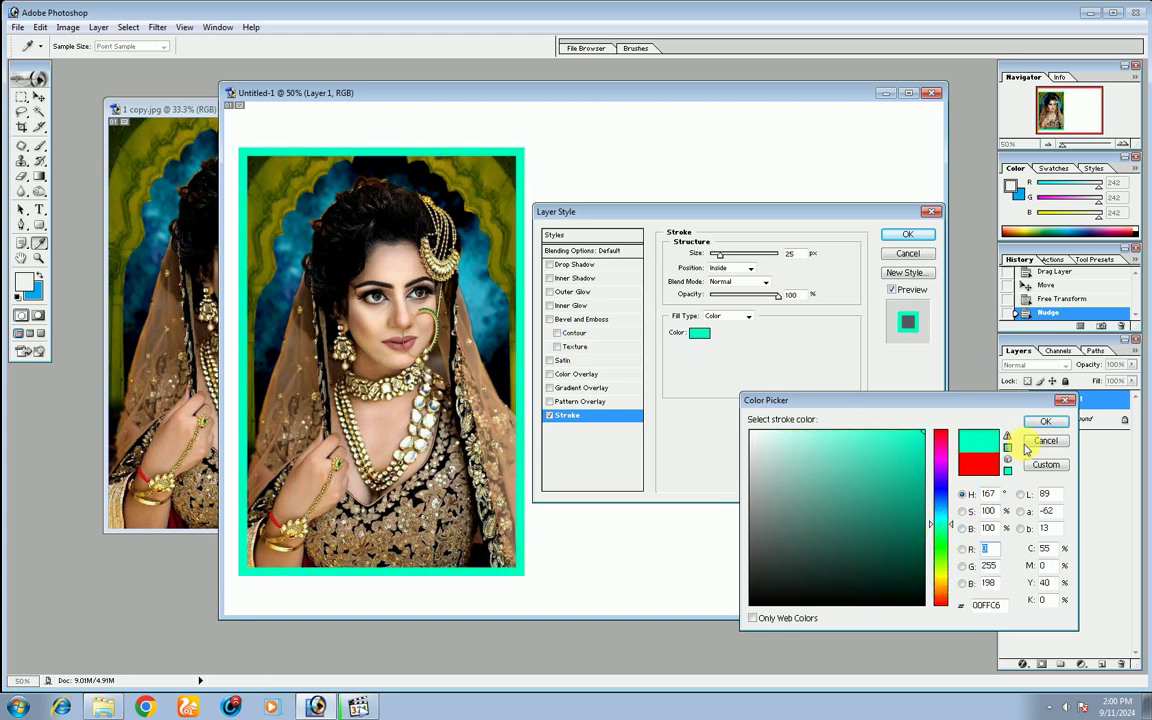
click(1048, 422)
- Try orange, blue-yellow and rainbow gradient fills for the stroke
click(725, 316)
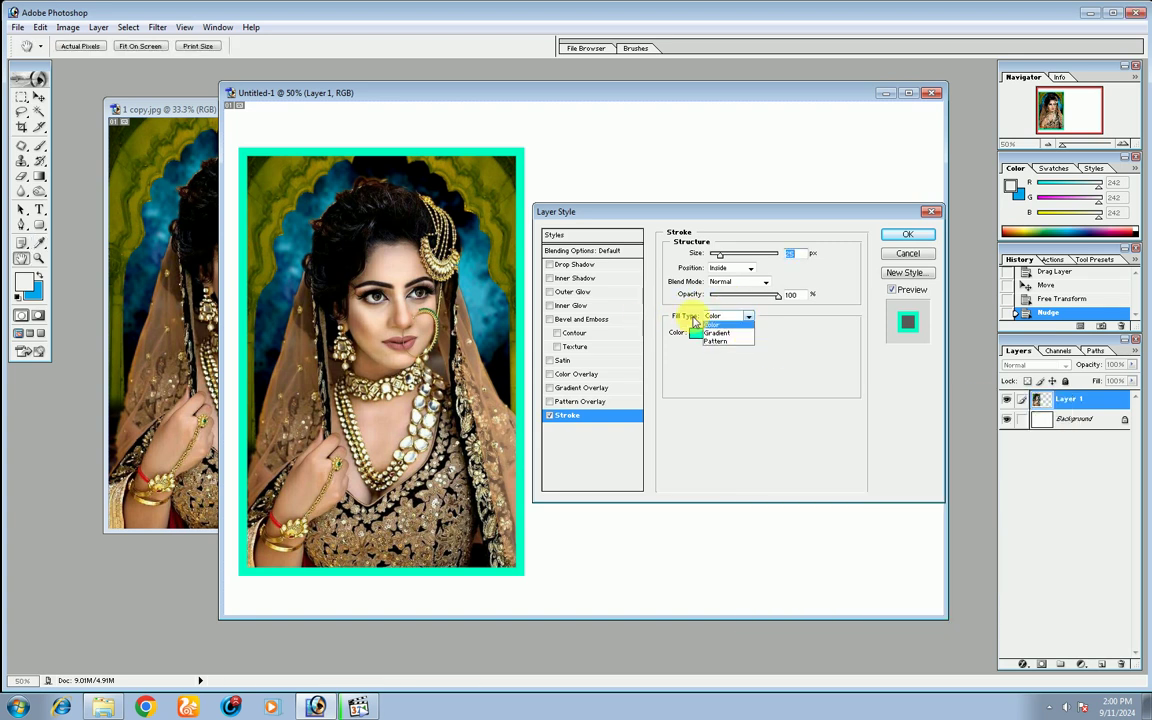
click(716, 334)
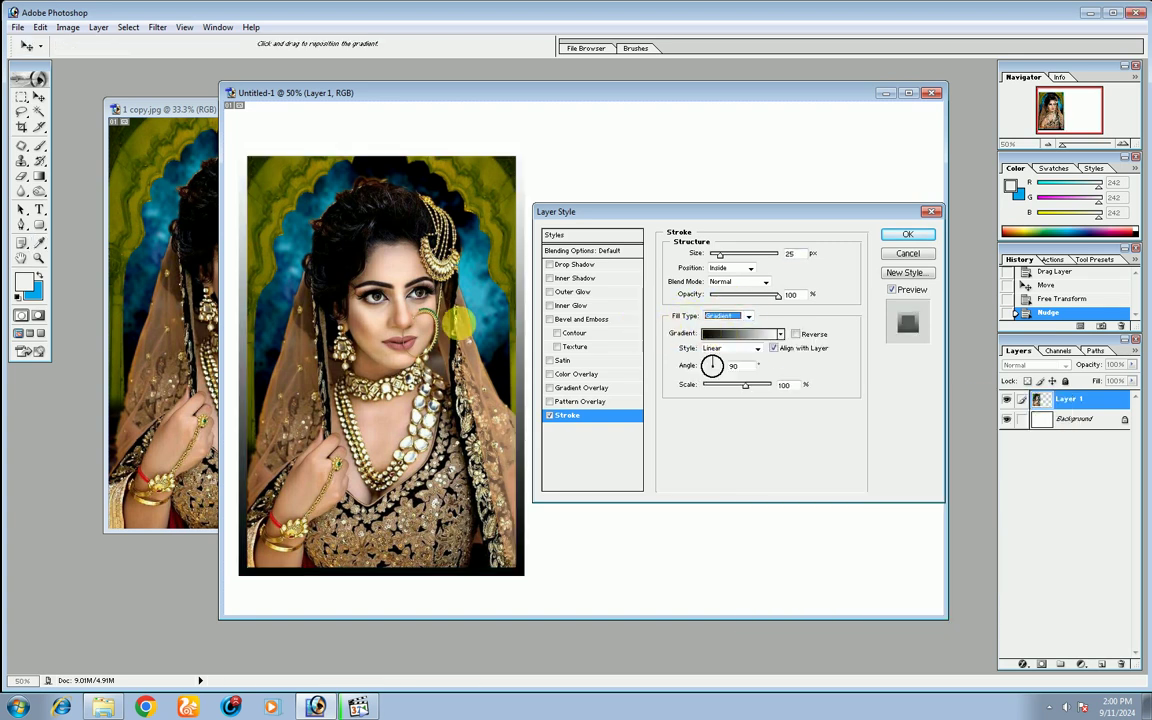
click(778, 335)
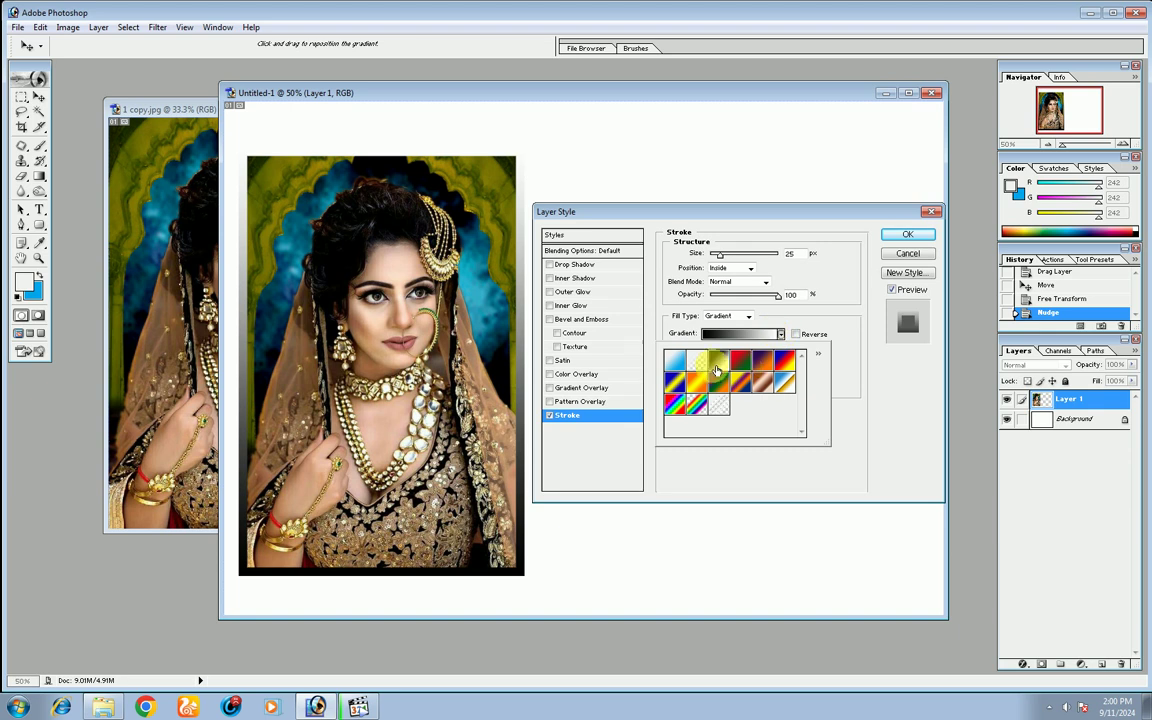
click(719, 386)
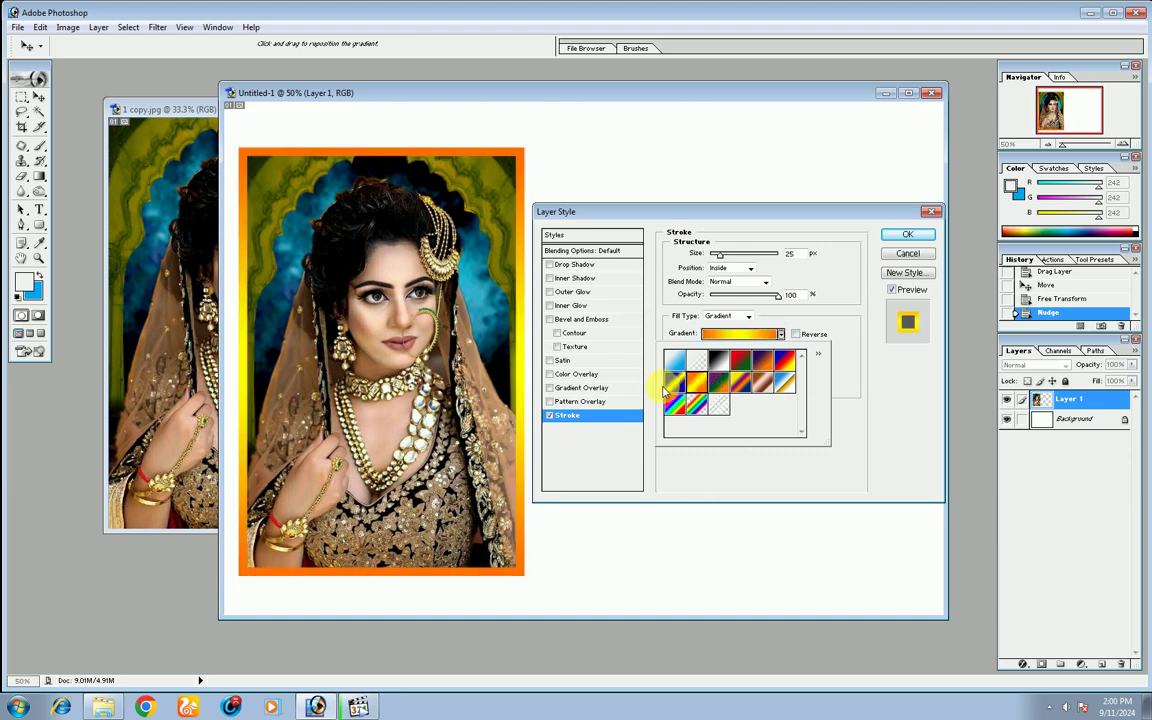
click(674, 382)
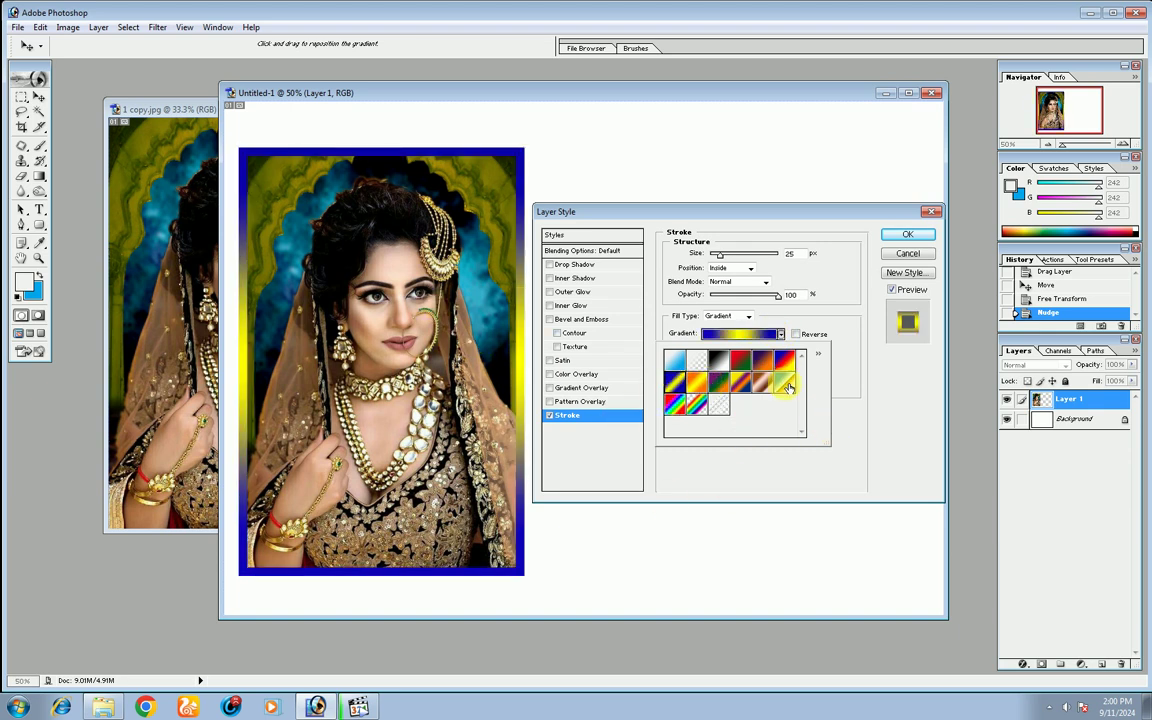
click(674, 403)
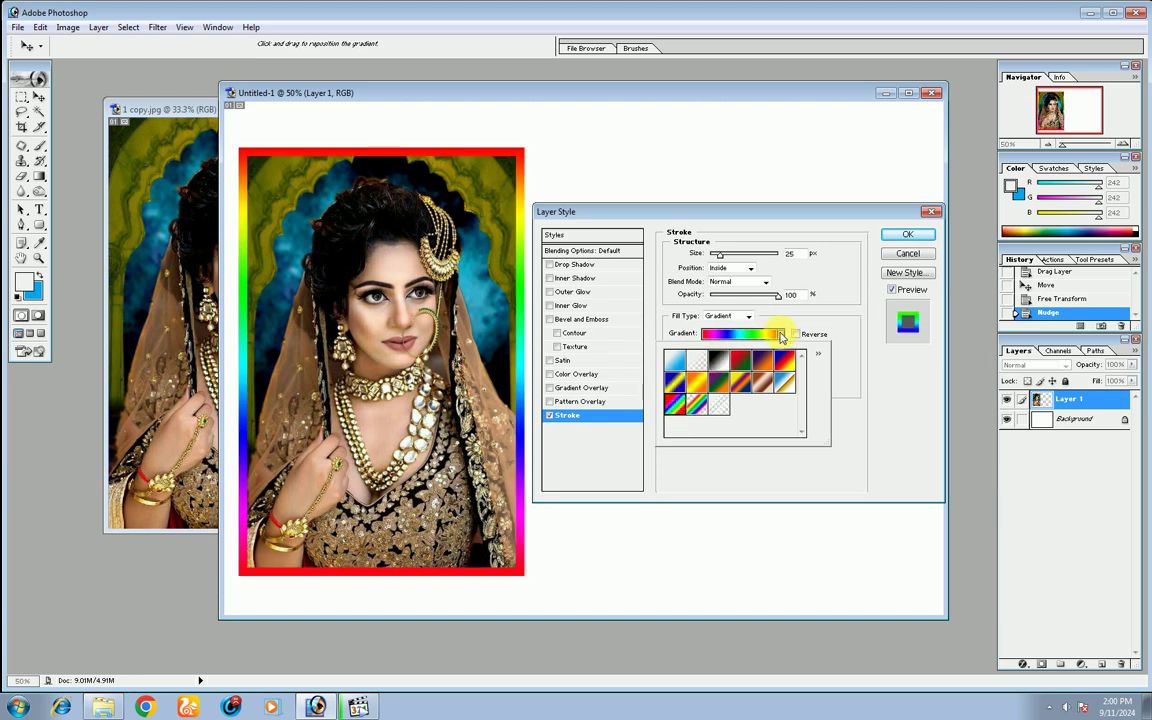
click(781, 335)
- Switch the stroke back to a solid cyan colour and apply it
click(745, 318)
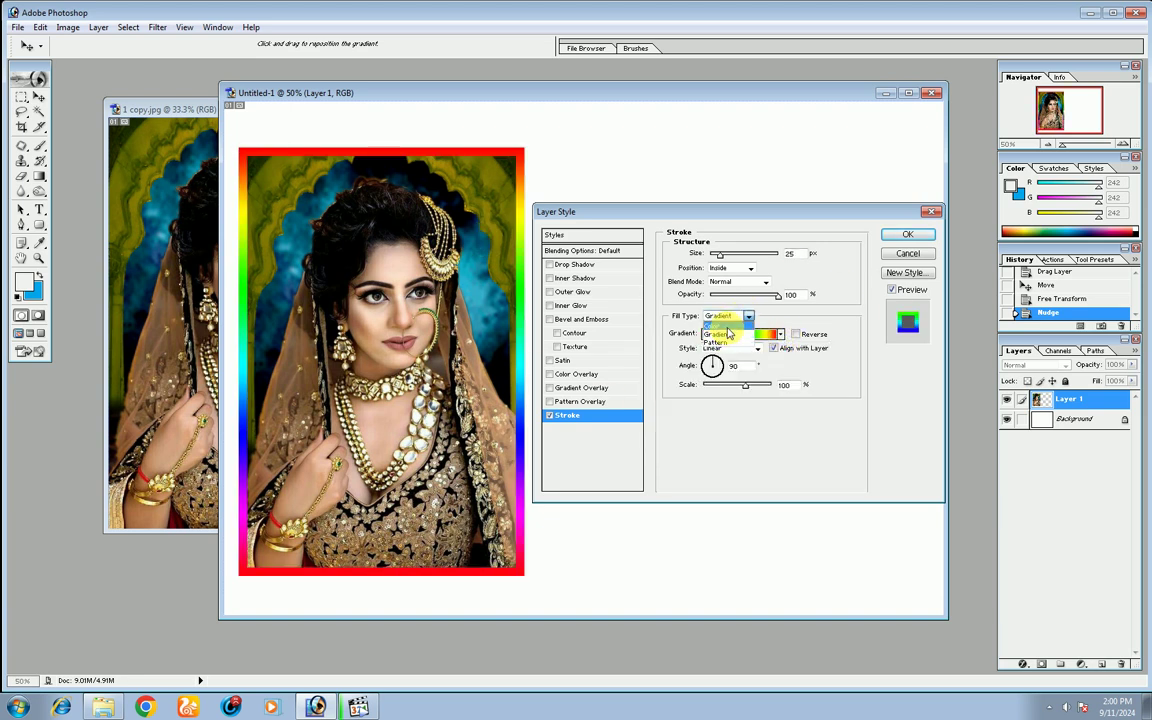
click(716, 325)
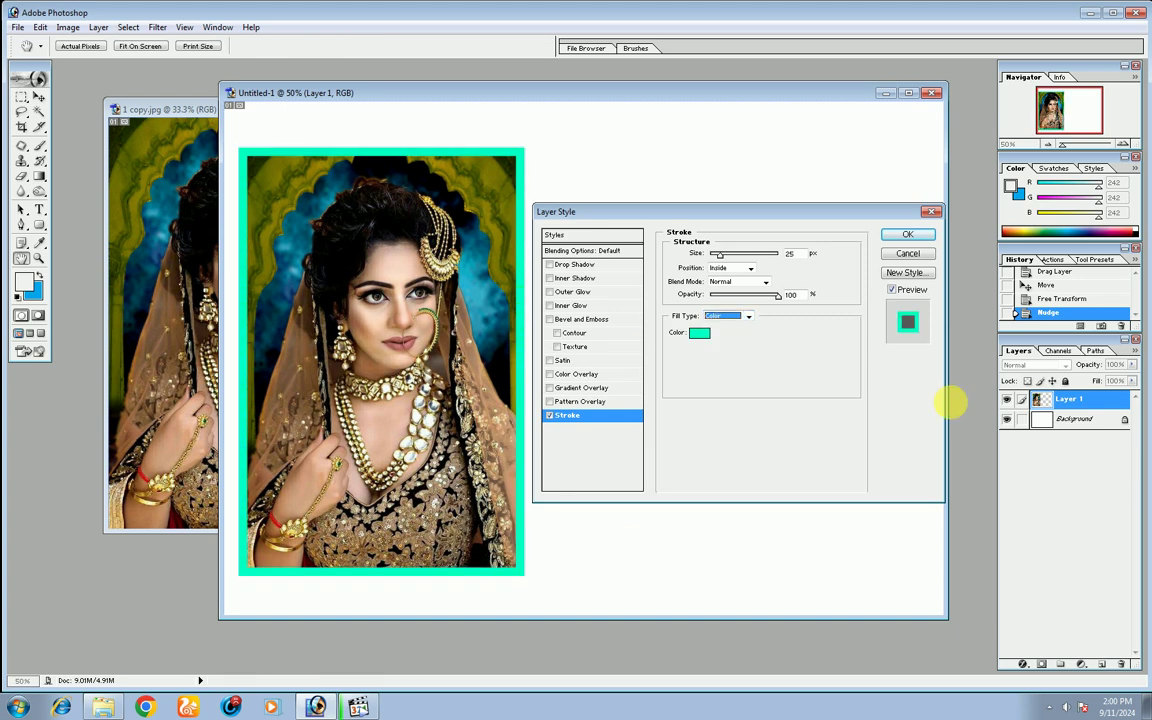
click(700, 333)
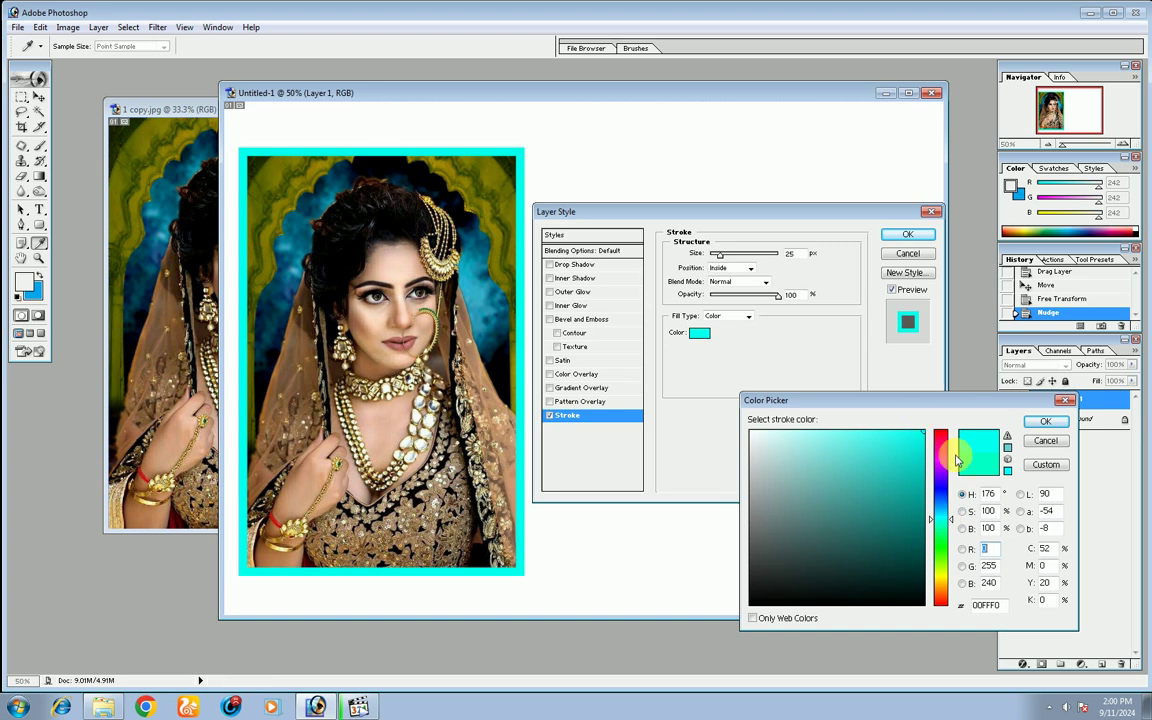
click(1055, 424)
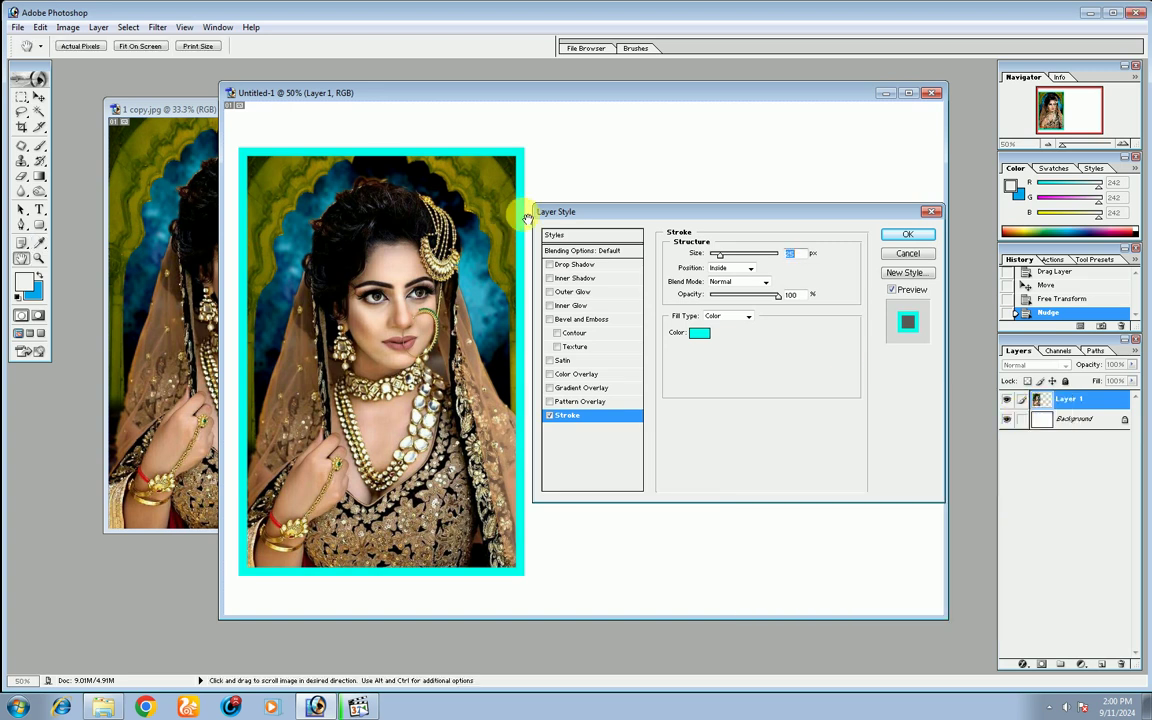
click(907, 236)
- Duplicate the bordered portrait layer
key(v)
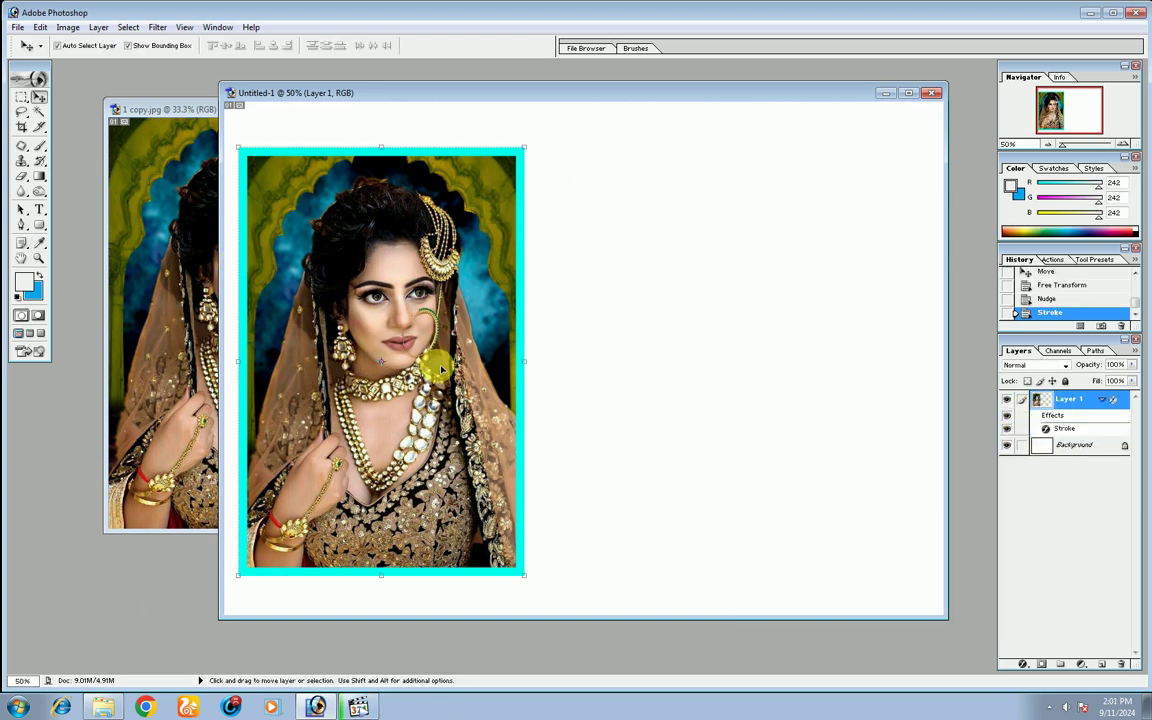
drag(441, 370, 438, 368)
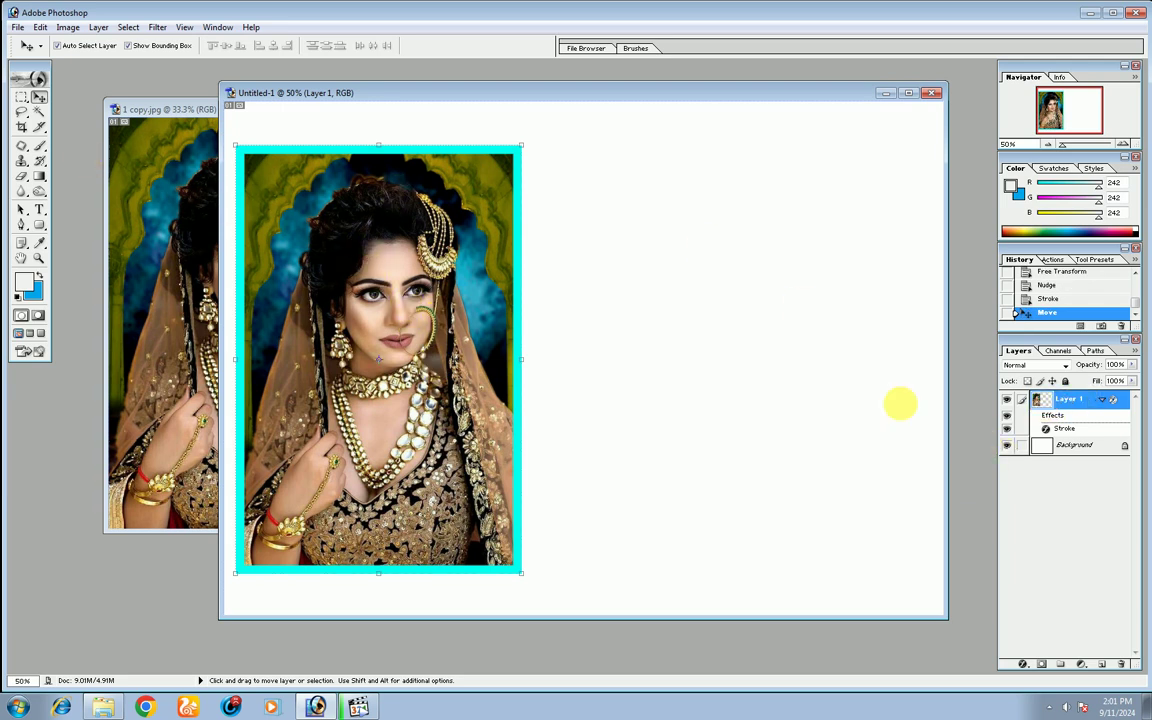
right_click(1066, 401)
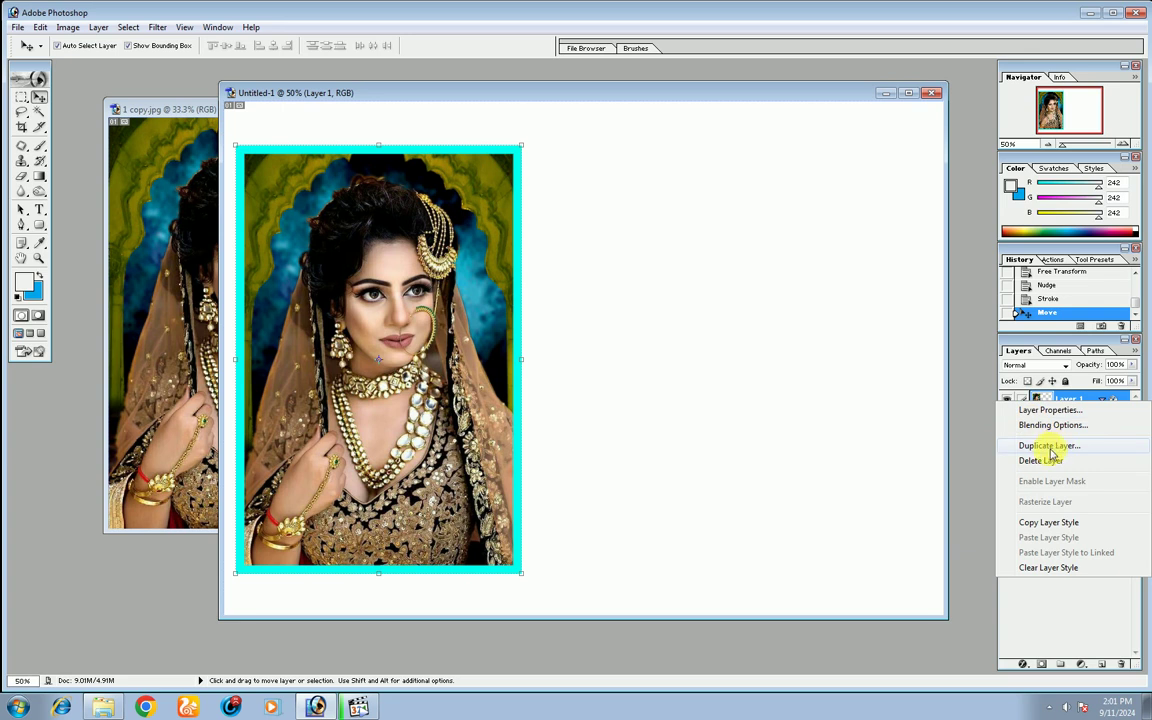
click(1051, 455)
click(680, 318)
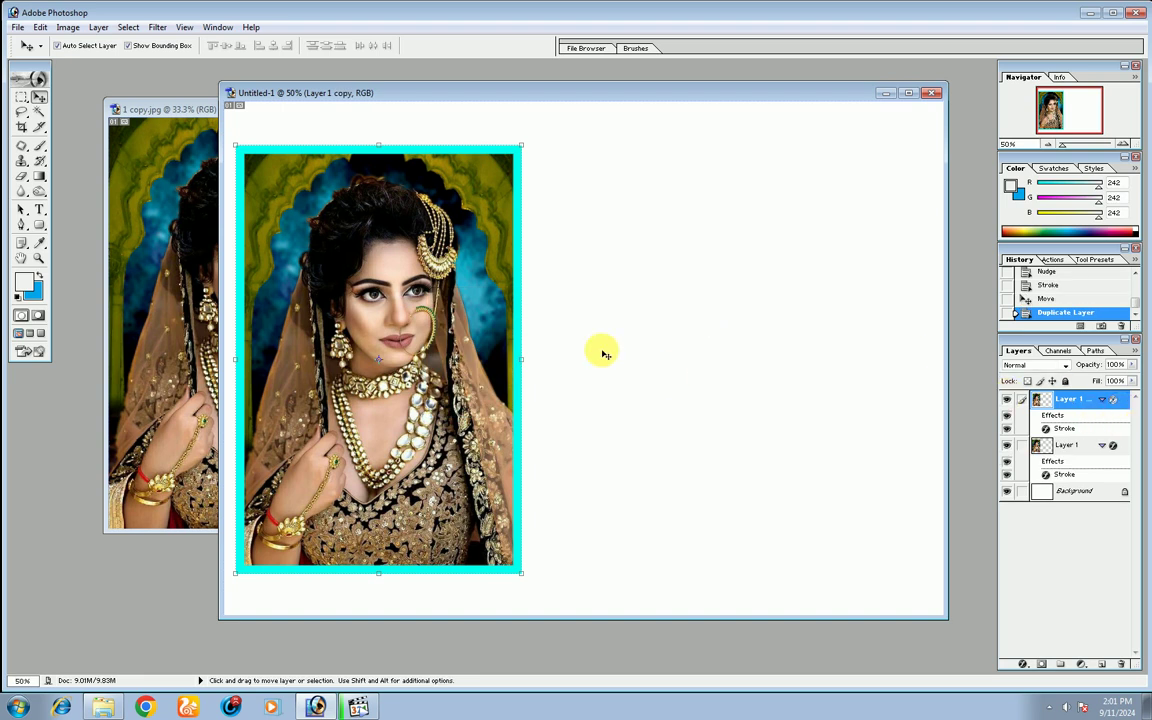
- Scale the copy to 36.2%, place it top-right, and thin its cyan stroke
mouse_move(375, 345)
mouse_down()
mouse_move(703, 371)
mouse_move(689, 393)
mouse_up()
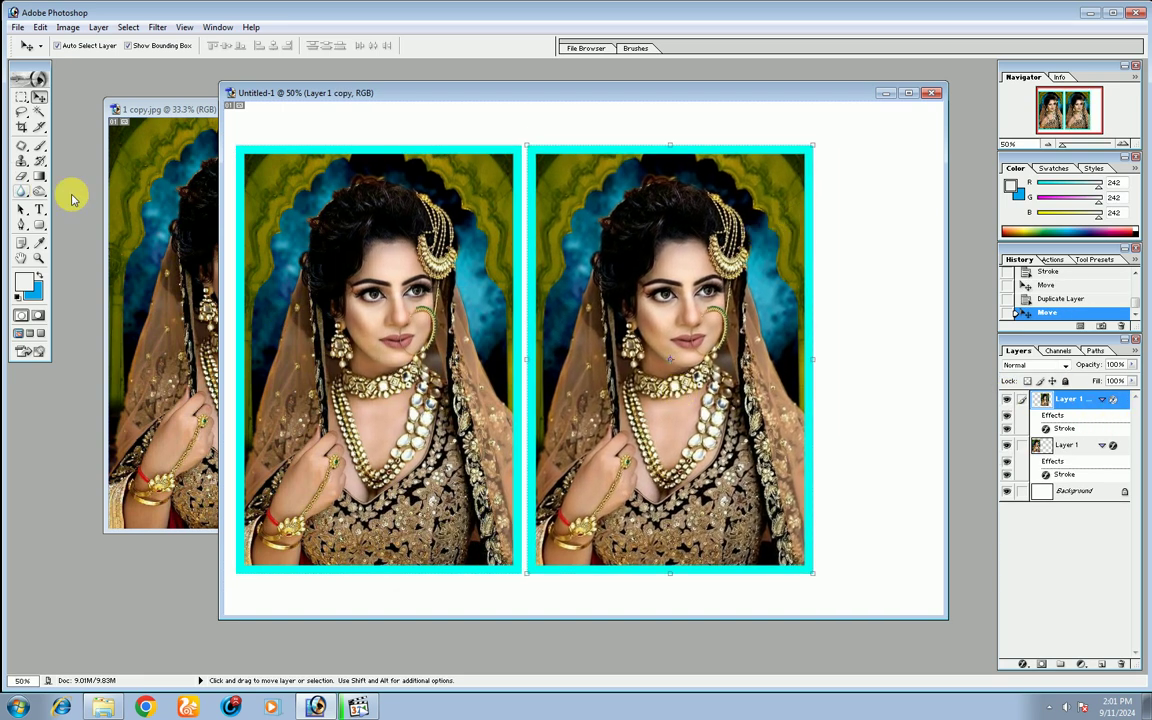
drag(812, 146, 734, 286)
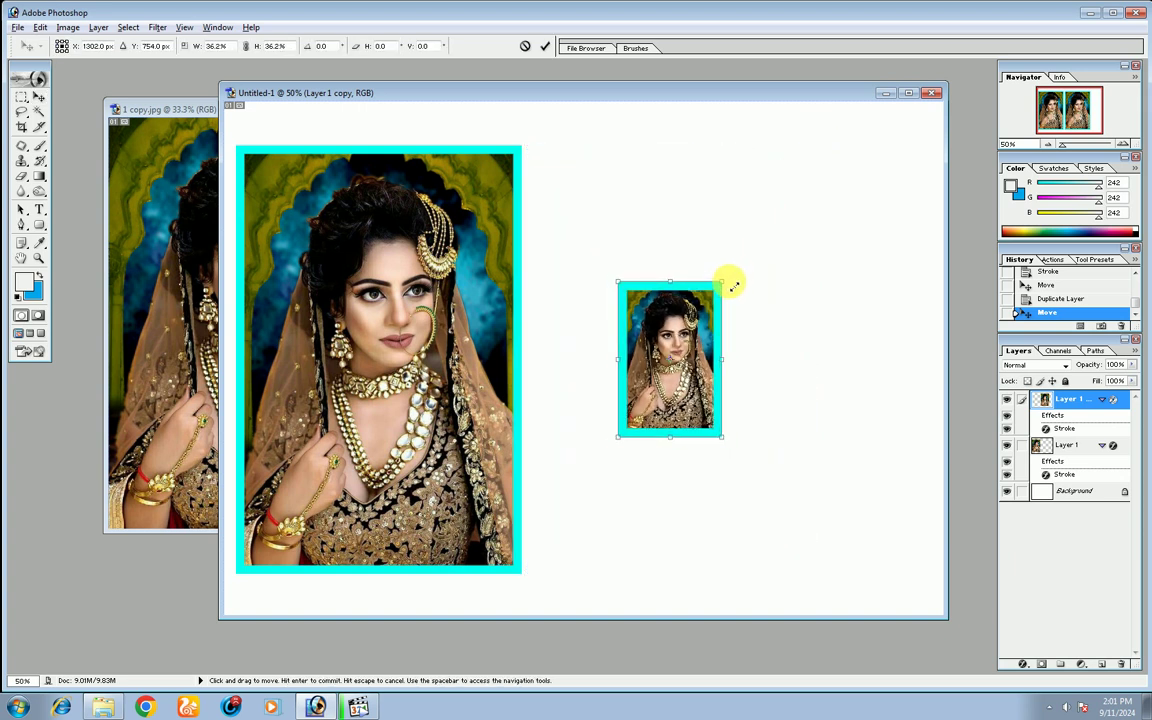
drag(630, 303, 593, 168)
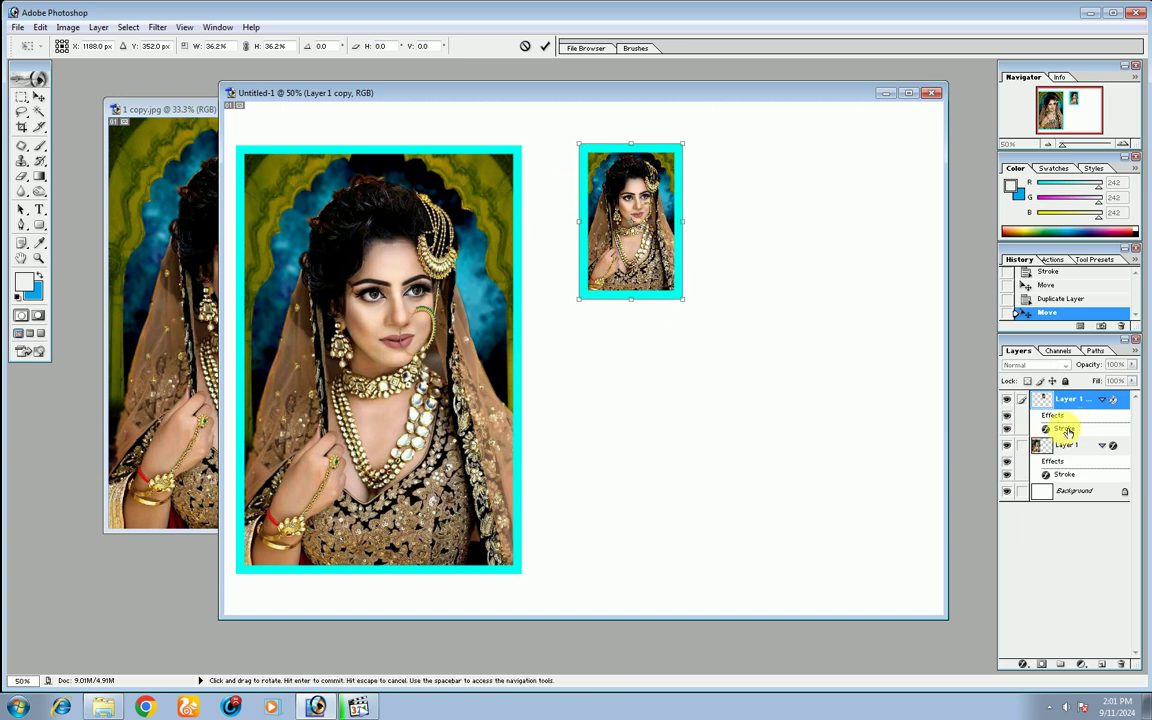
key(Return)
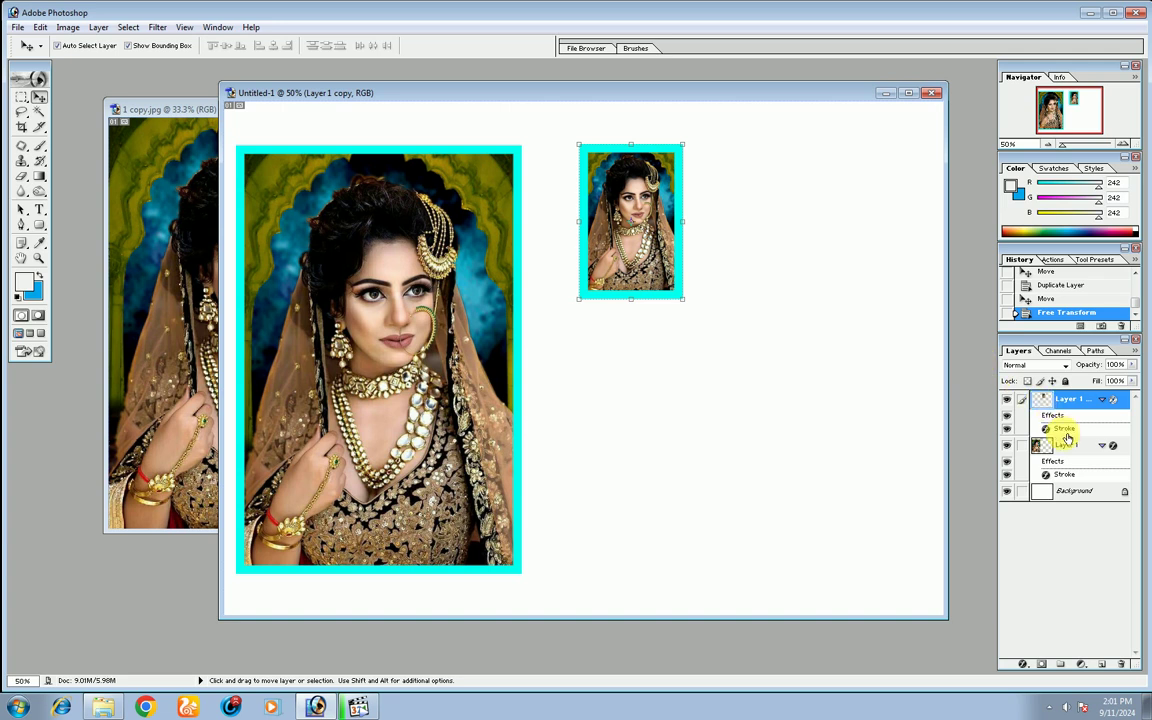
double_click(1064, 429)
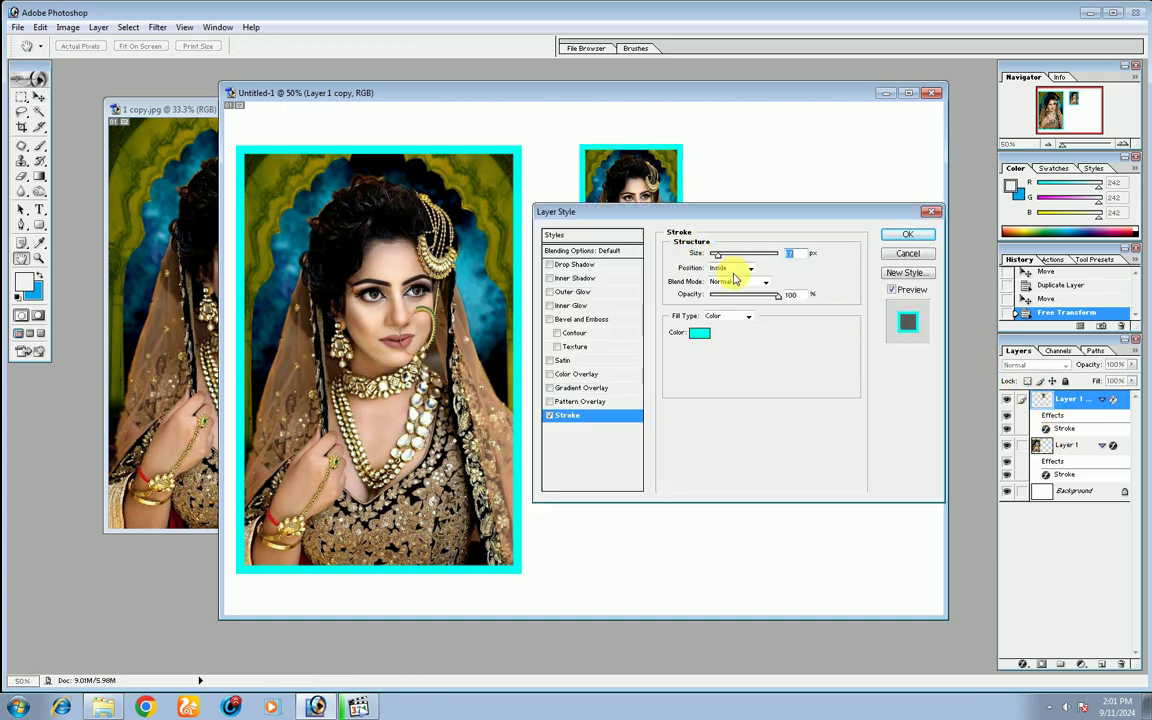
click(905, 237)
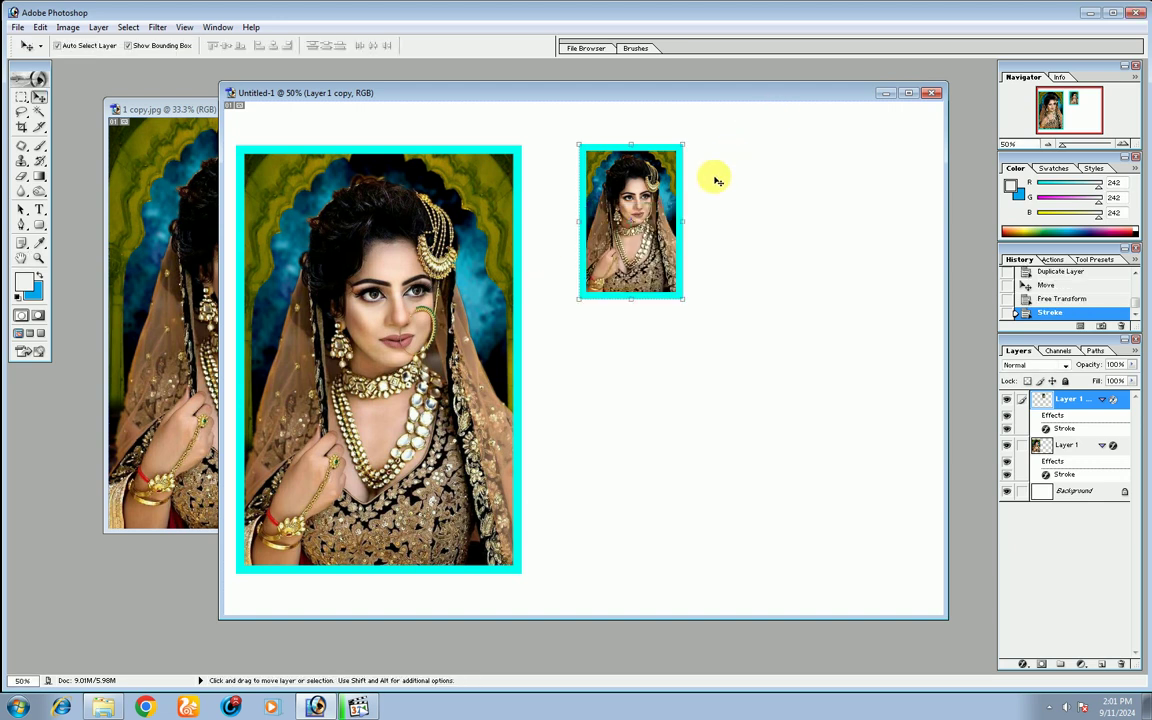
- Alt-drag copies of the small portrait to start a second column at the top
mouse_move(666, 257)
mouse_down()
mouse_move(652, 245)
mouse_move(615, 455)
mouse_move(603, 465)
mouse_up()
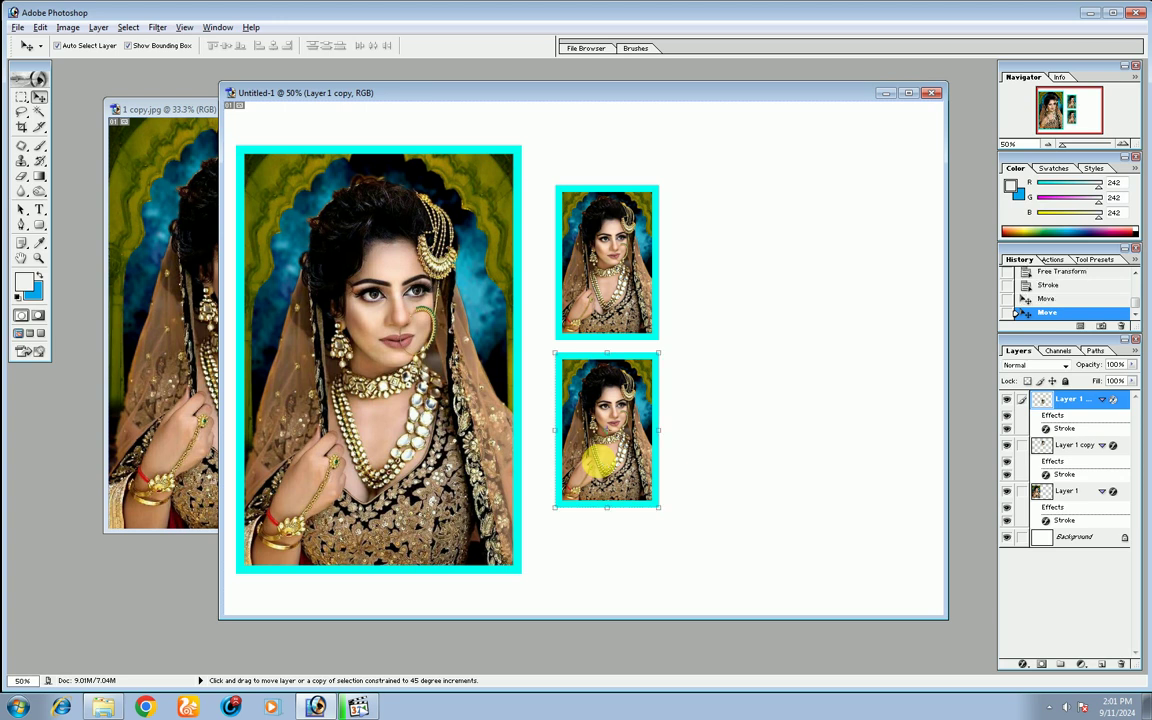
click(614, 230)
alt+drag(618, 230, 733, 238)
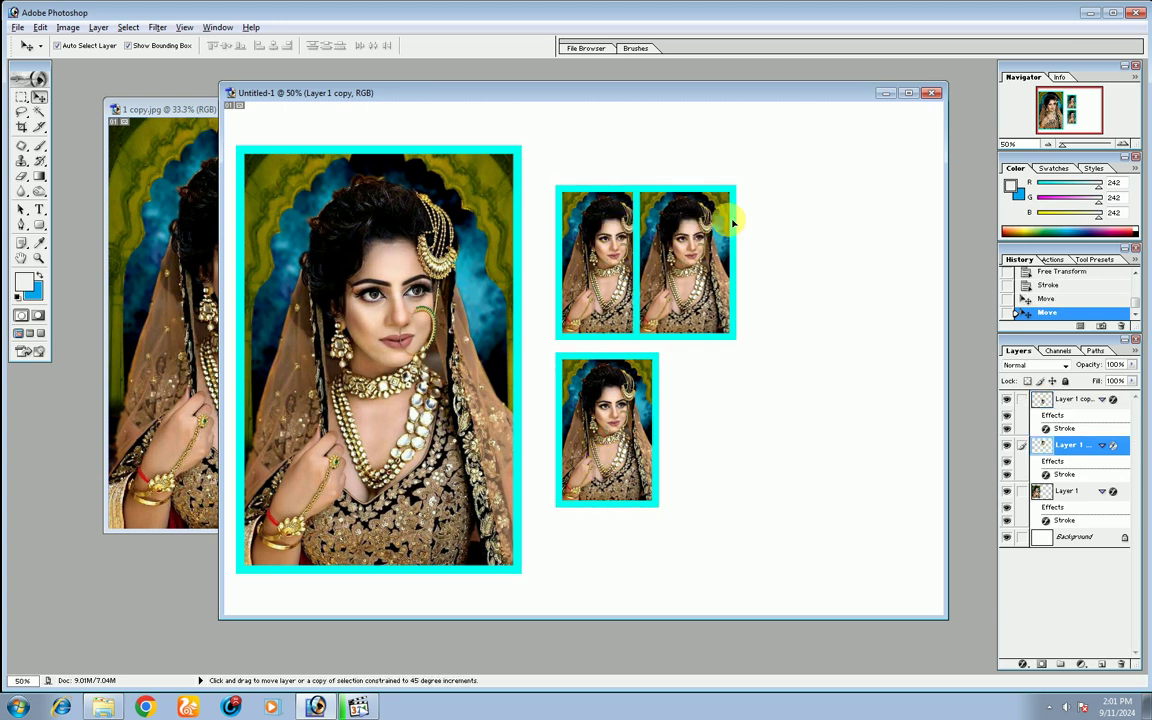
click(741, 280)
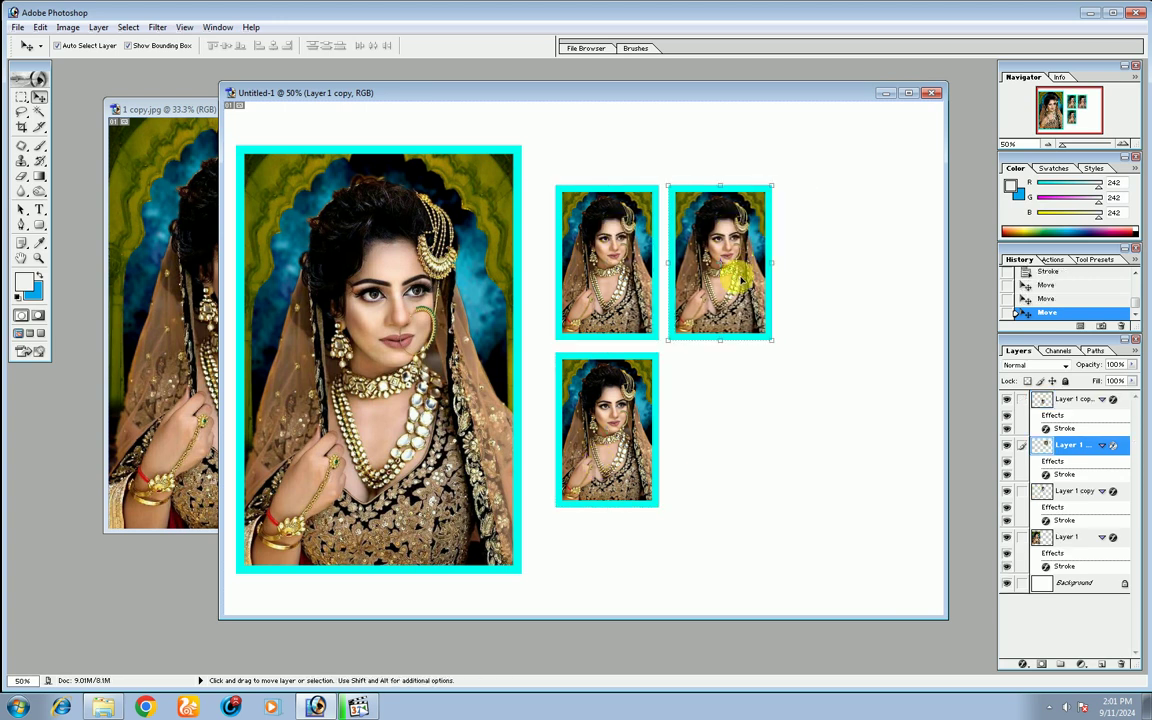
drag(741, 284, 737, 220)
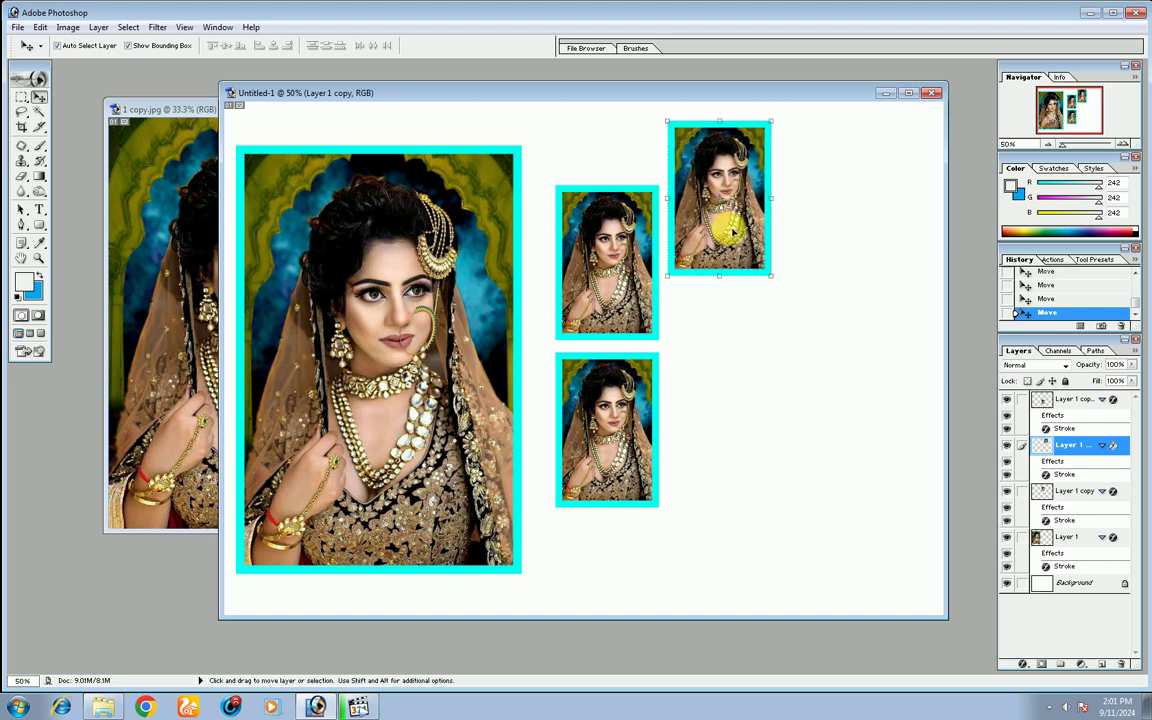
drag(729, 227, 694, 560)
- Nudge the centre-column copies and duplicate left copies into a right-hand column
click(735, 325)
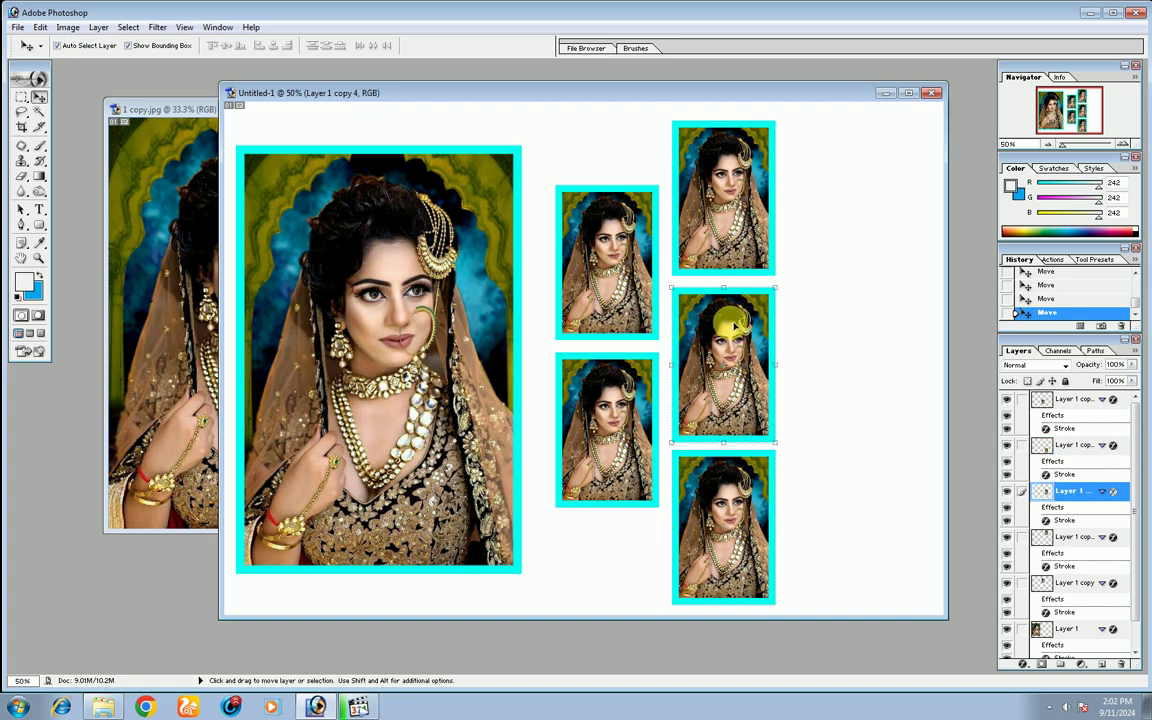
key(Up)
key(Up)
click(690, 140)
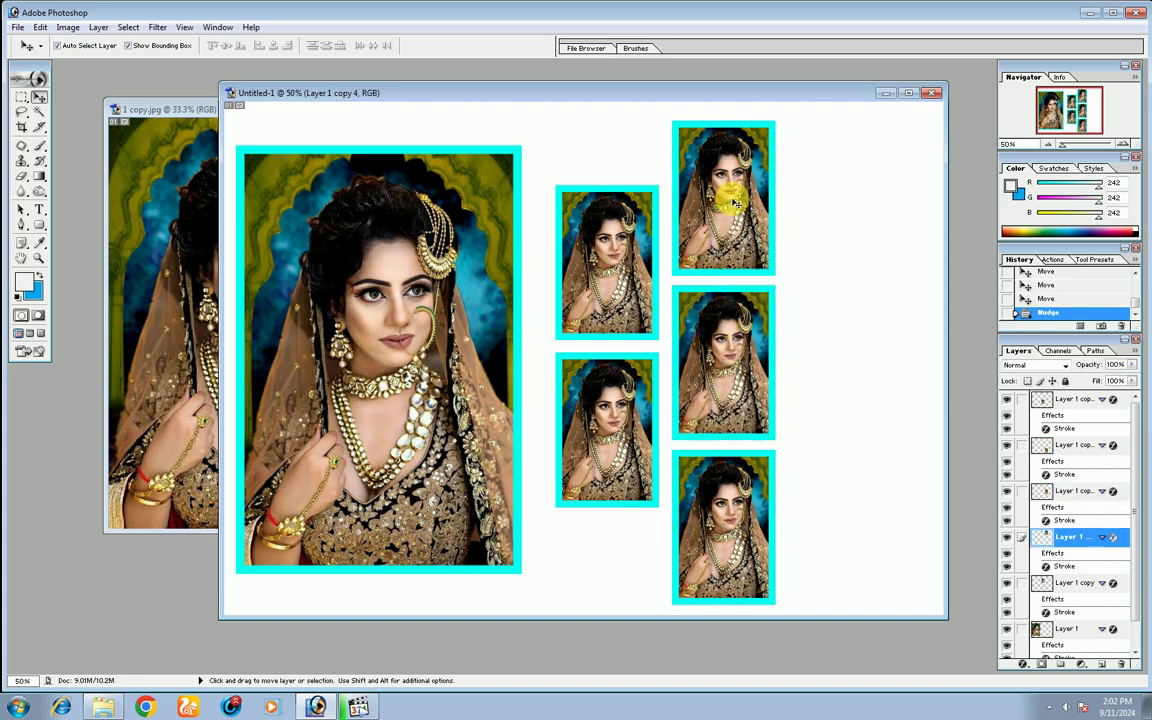
click(738, 325)
key(Up)
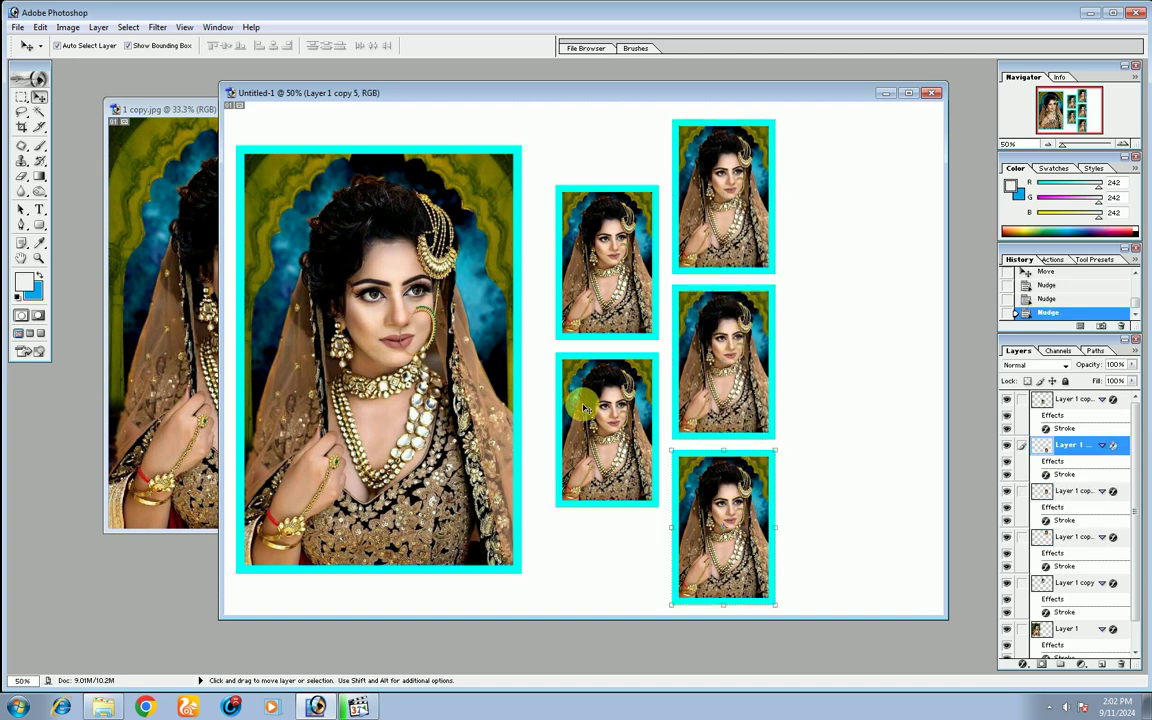
mouse_move(612, 419)
mouse_down()
mouse_move(915, 425)
mouse_move(857, 425)
mouse_up()
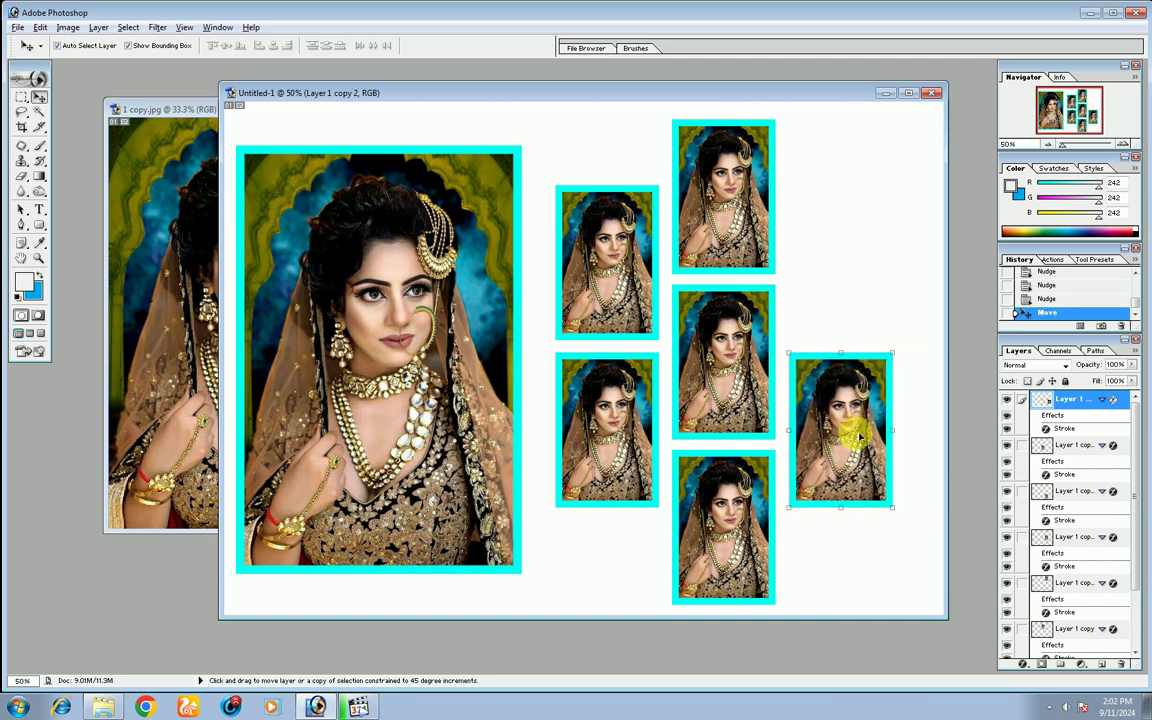
click(615, 285)
drag(620, 286, 853, 287)
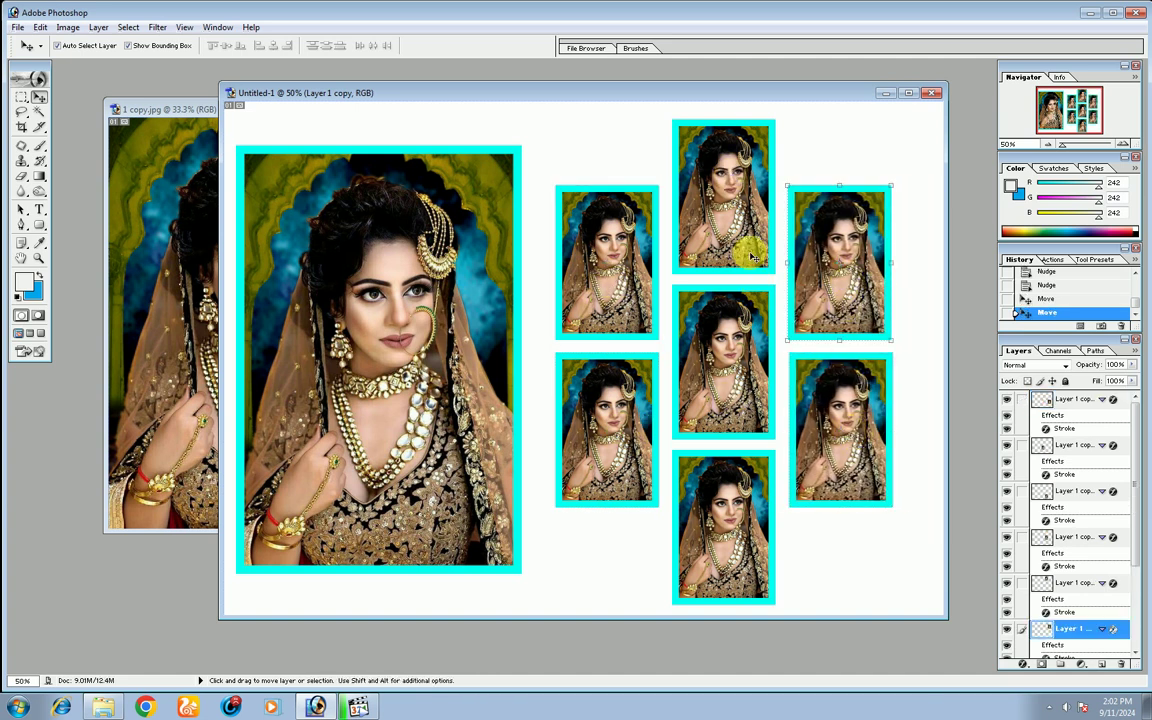
click(682, 188)
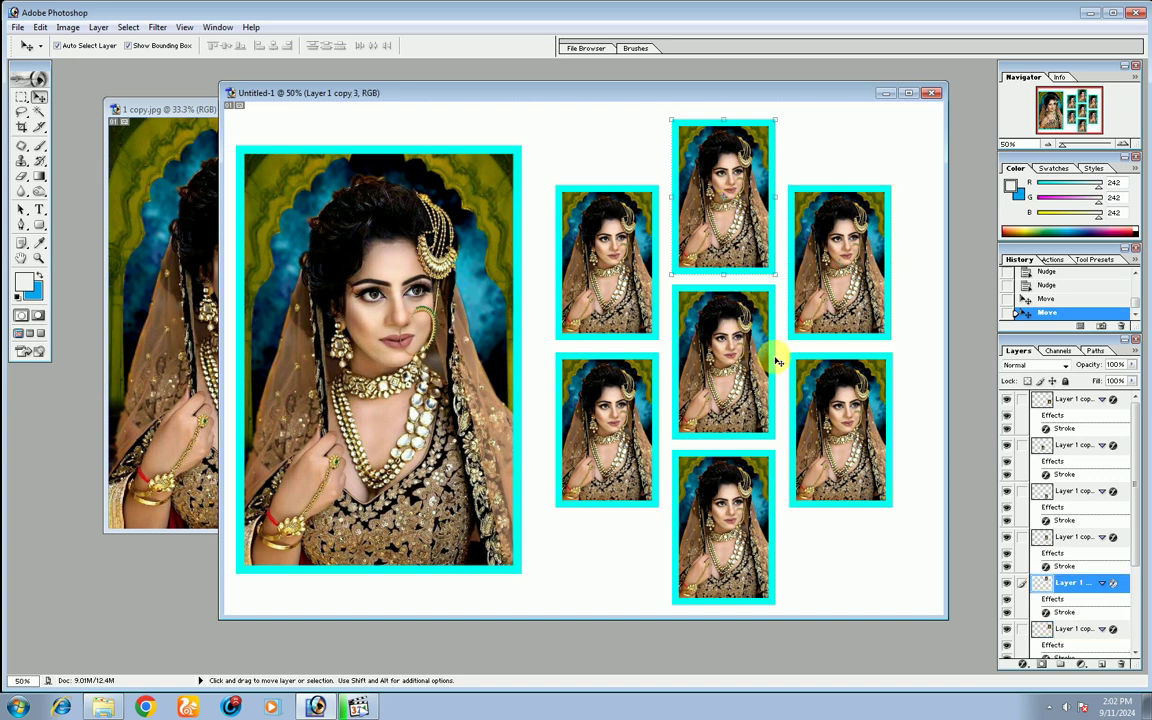
- Give the top-centre thumbnail a rainbow gradient stroke
double_click(1064, 612)
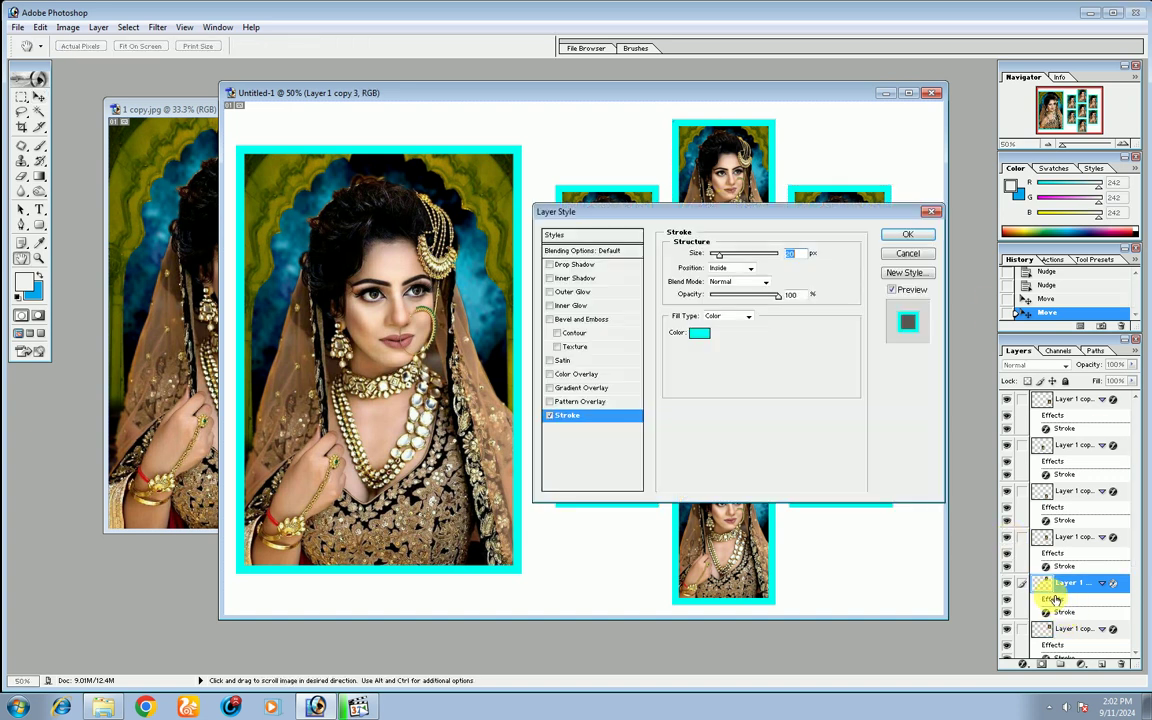
click(750, 318)
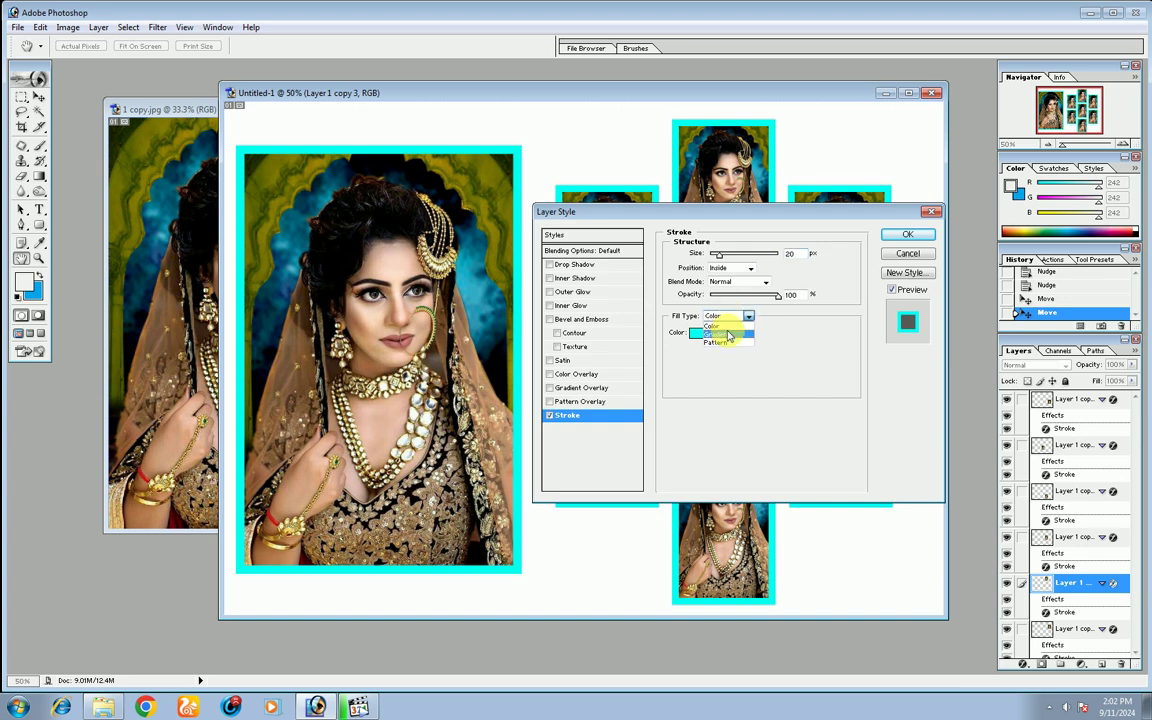
click(722, 329)
drag(781, 223, 816, 312)
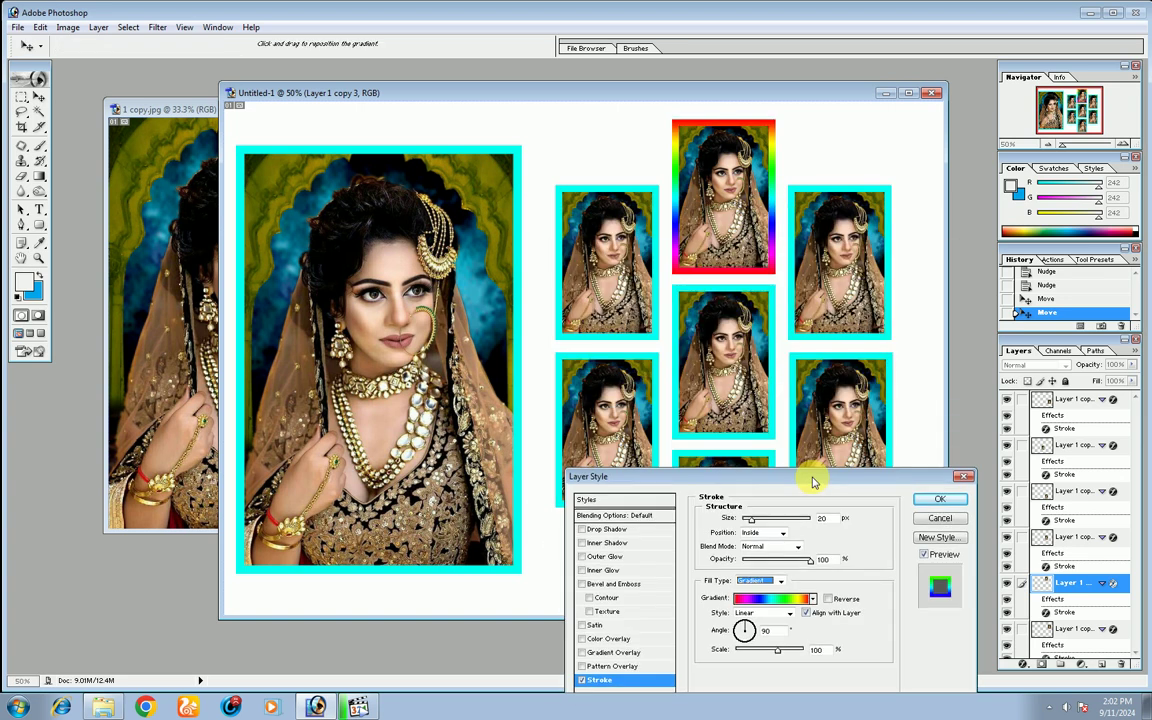
click(941, 328)
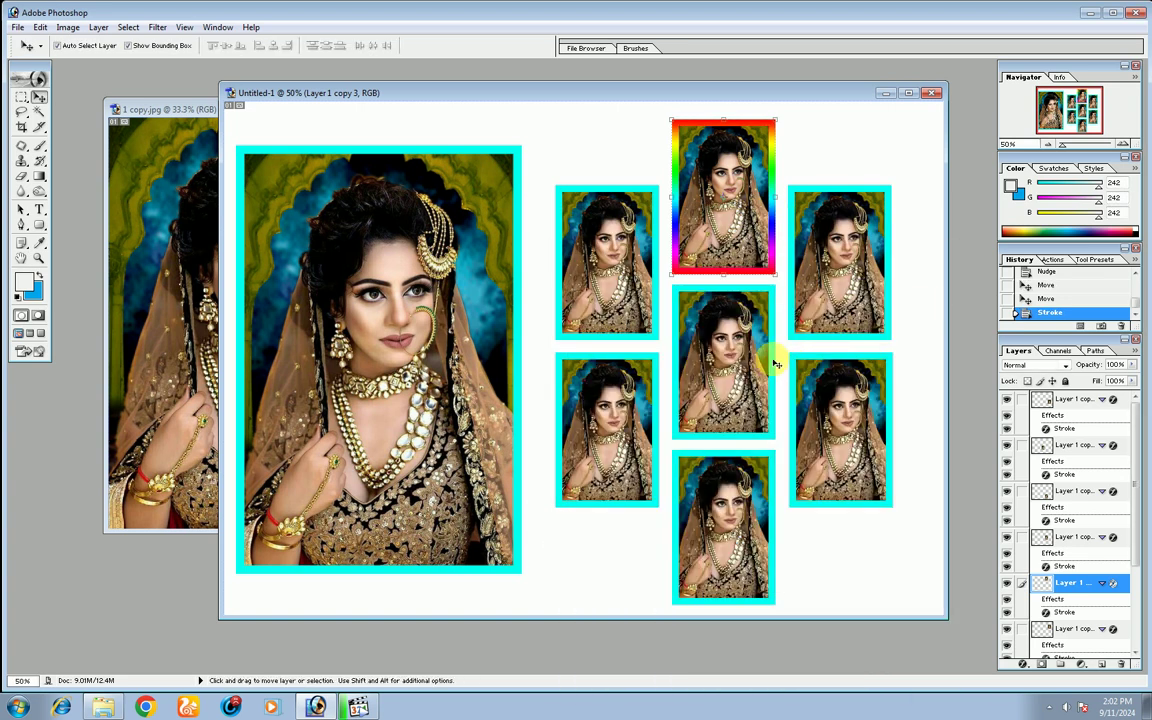
- Give the bottom-centre thumbnail the same rainbow gradient stroke
click(685, 470)
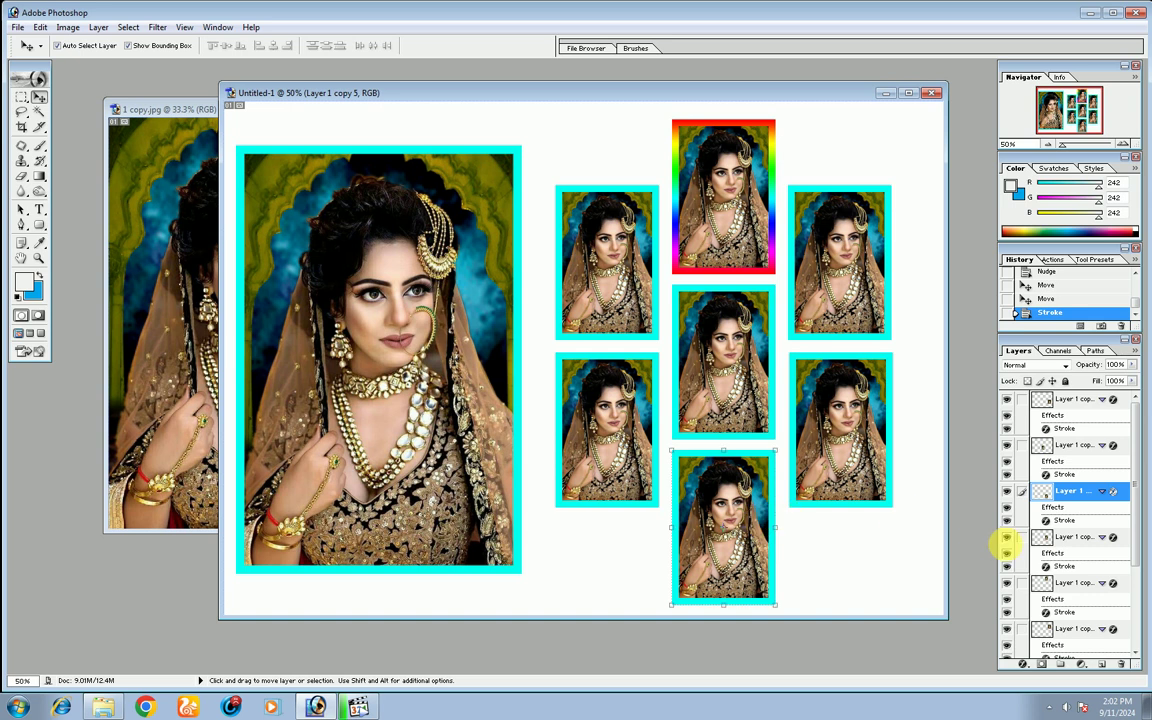
double_click(1070, 521)
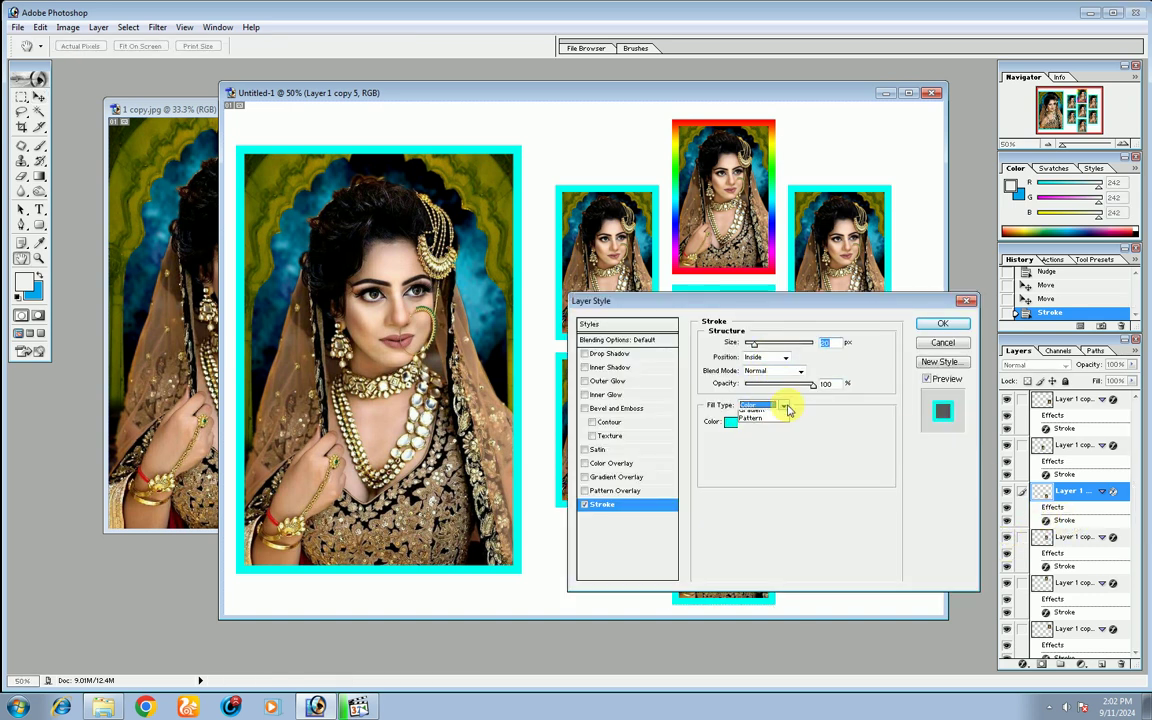
click(765, 411)
click(940, 323)
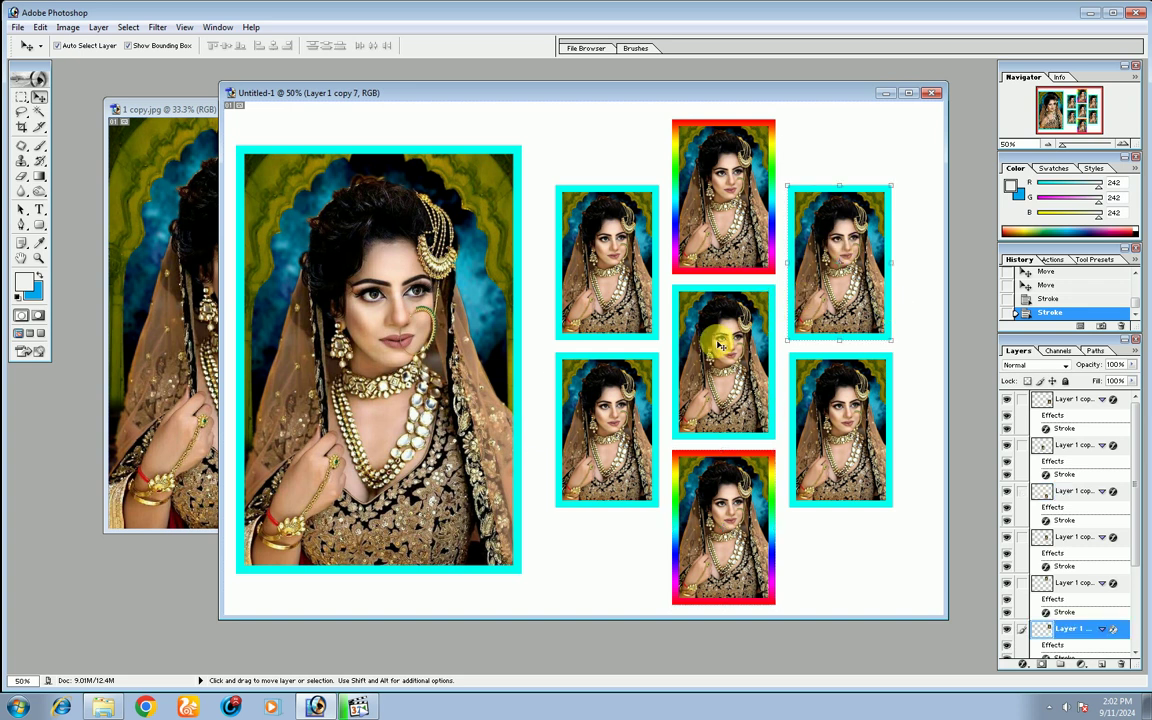
click(580, 380)
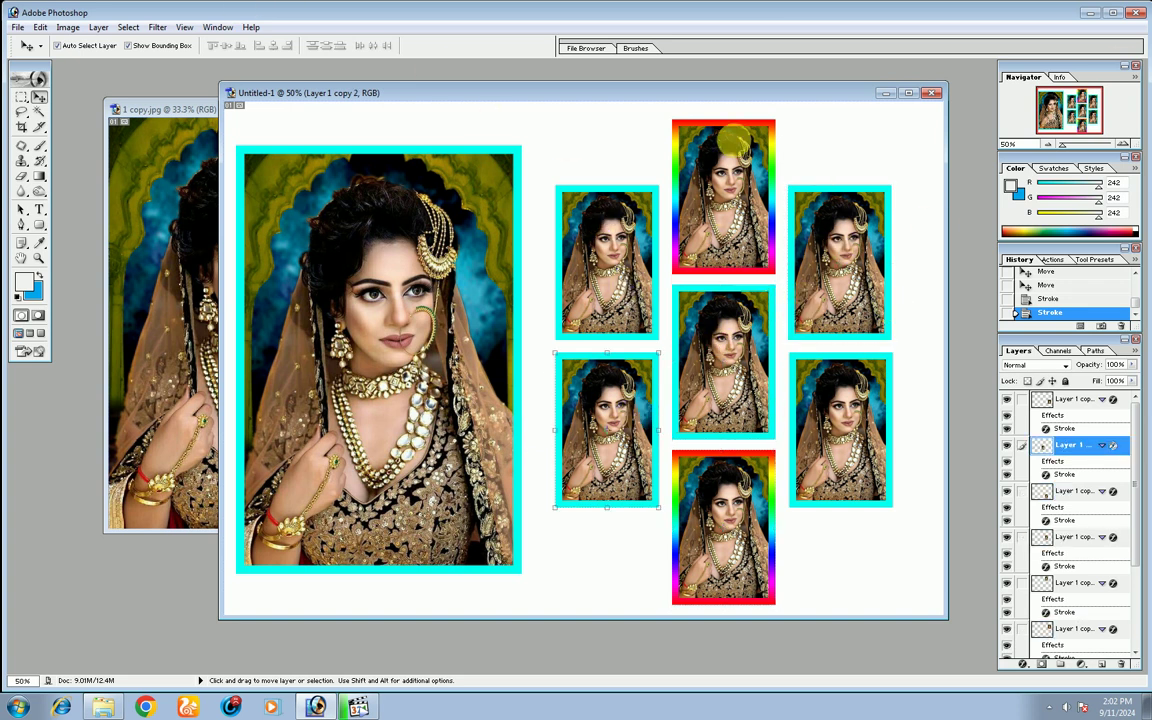
click(829, 287)
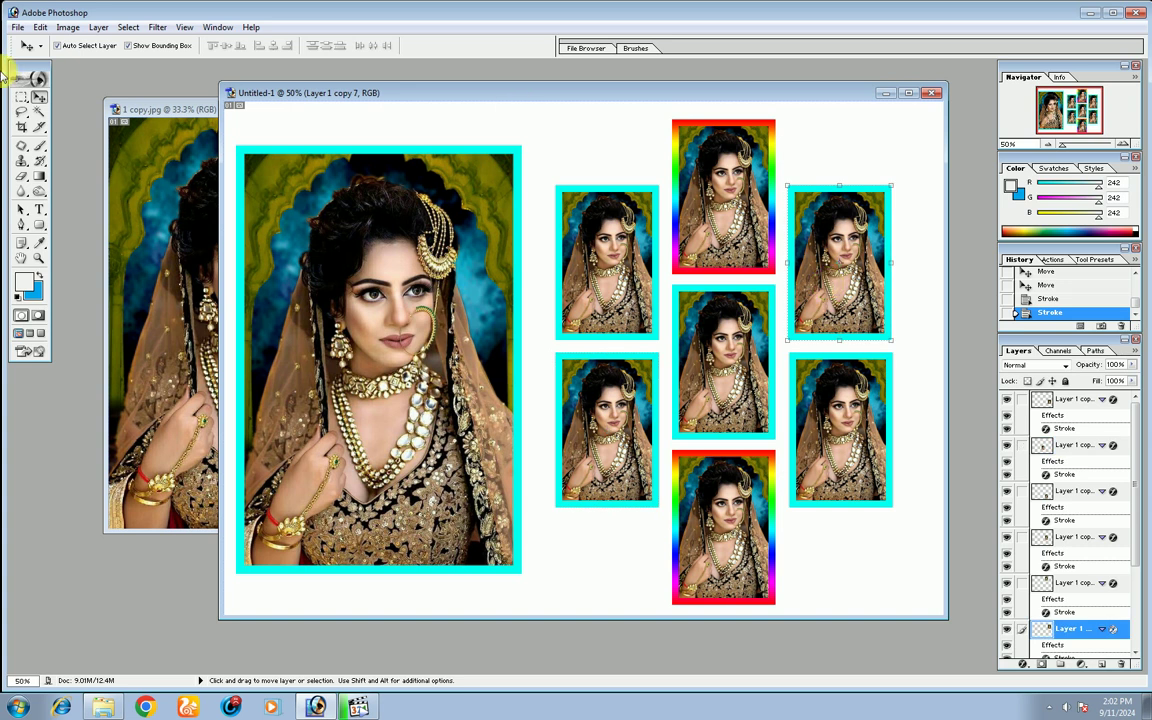
- Desaturate the top-right, centre and lower-left thumbnails via Image > Adjustments
click(67, 28)
mouse_move(99, 63)
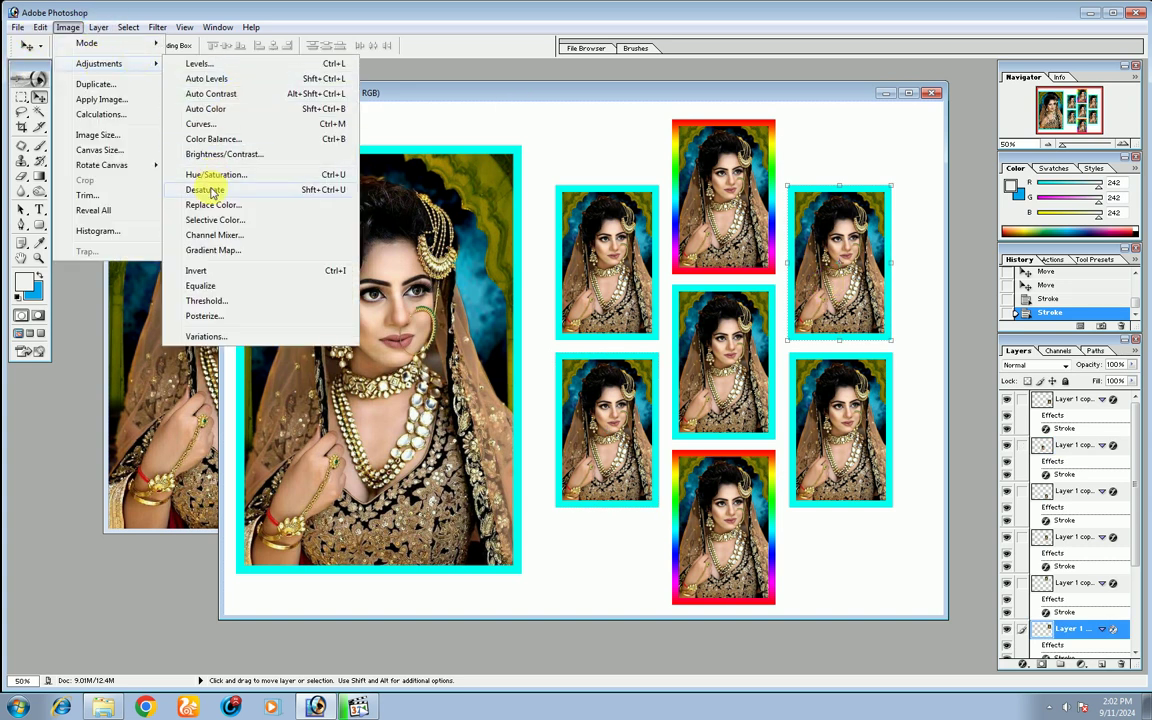
click(211, 191)
click(680, 330)
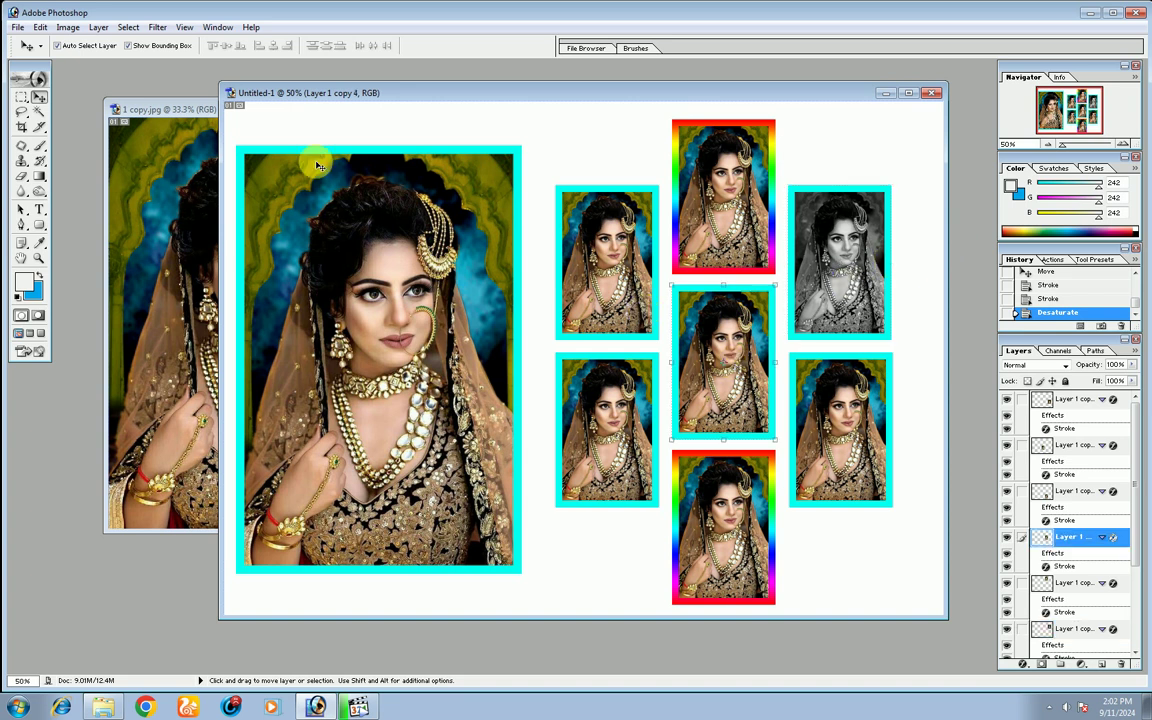
click(67, 28)
mouse_move(99, 63)
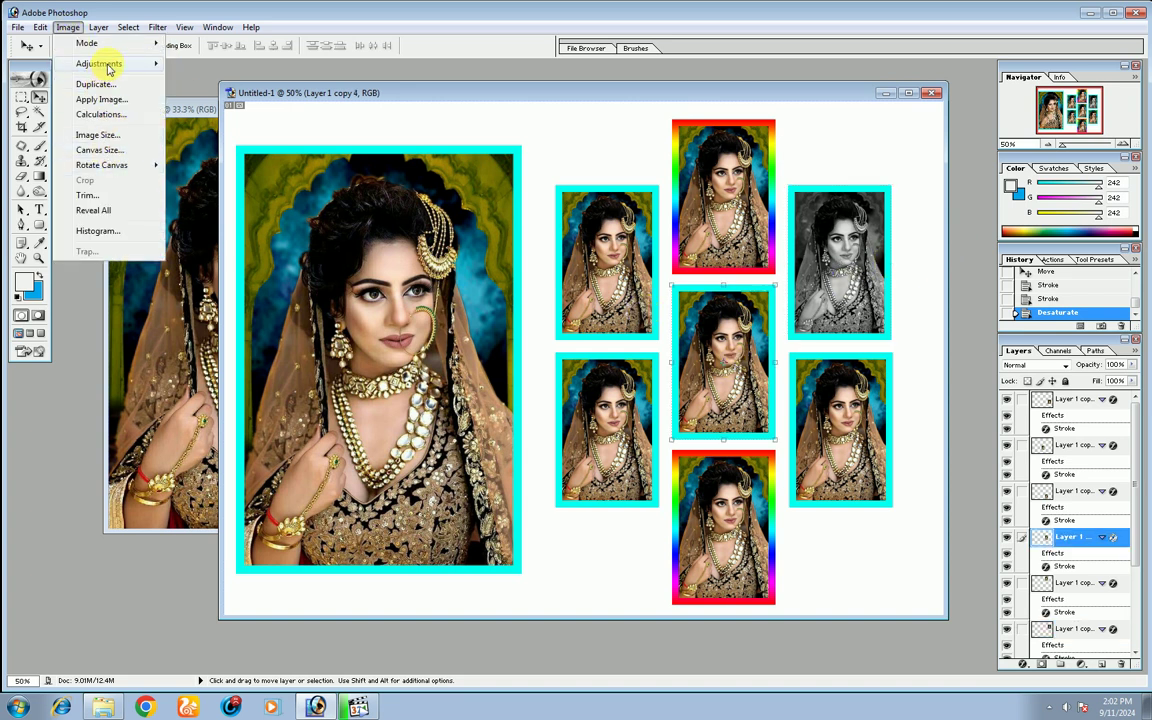
click(229, 191)
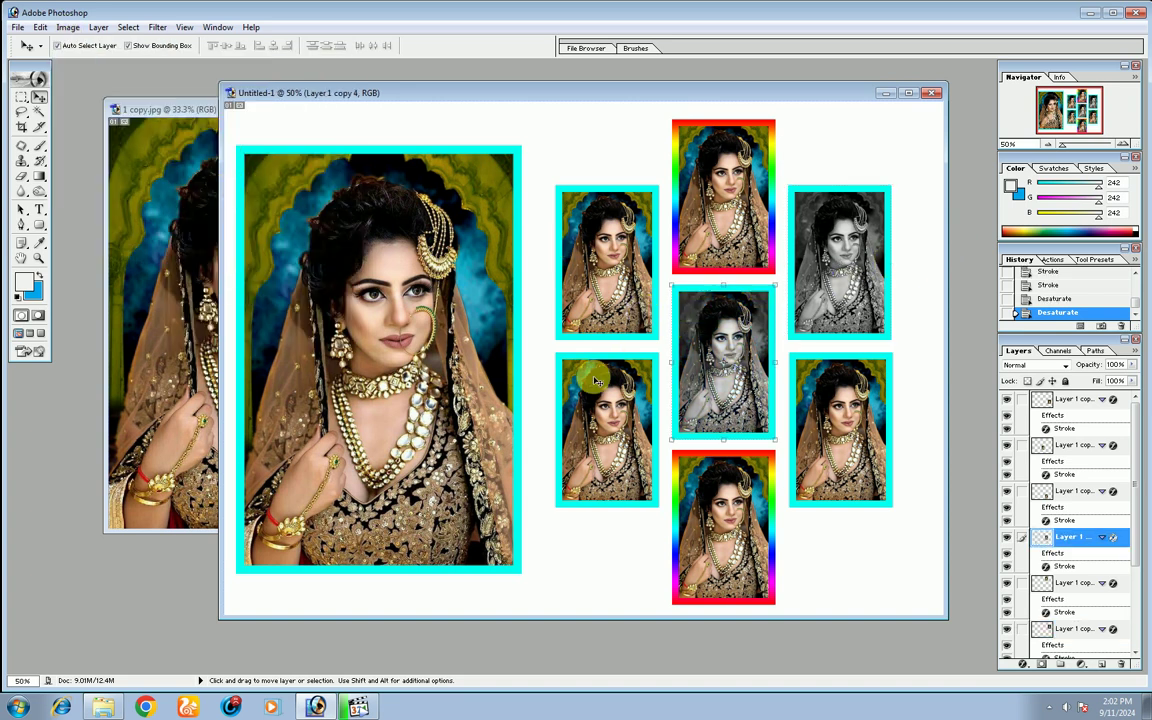
click(575, 435)
click(72, 28)
mouse_move(99, 63)
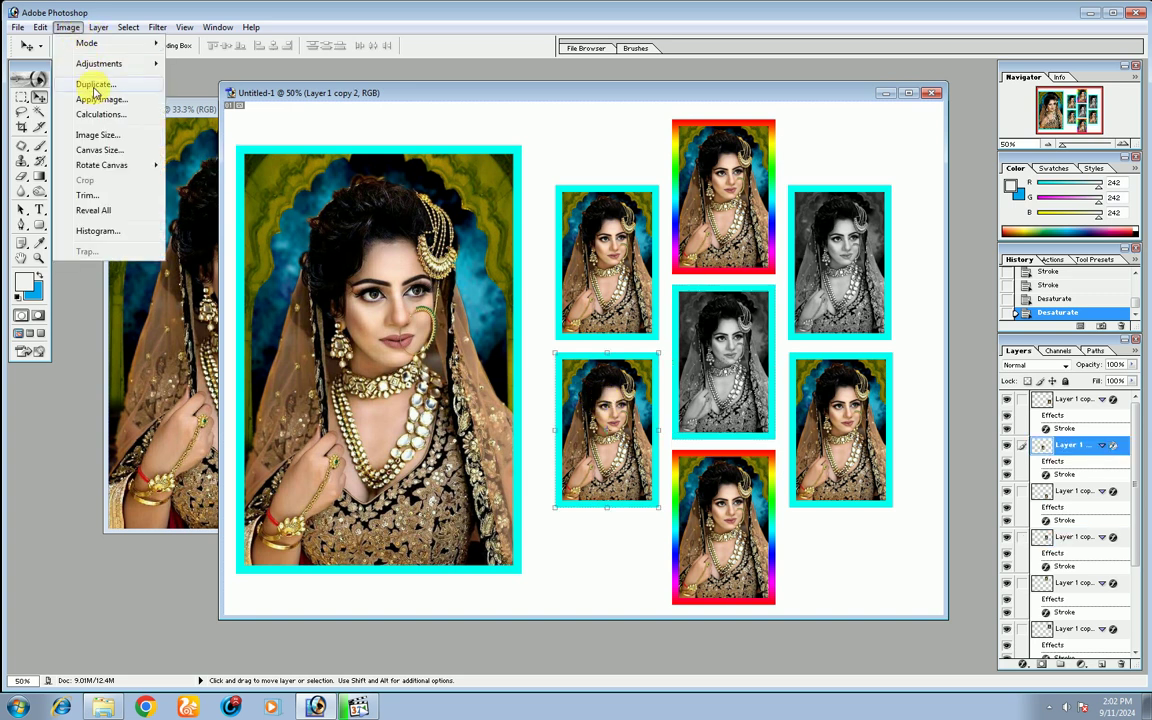
click(222, 198)
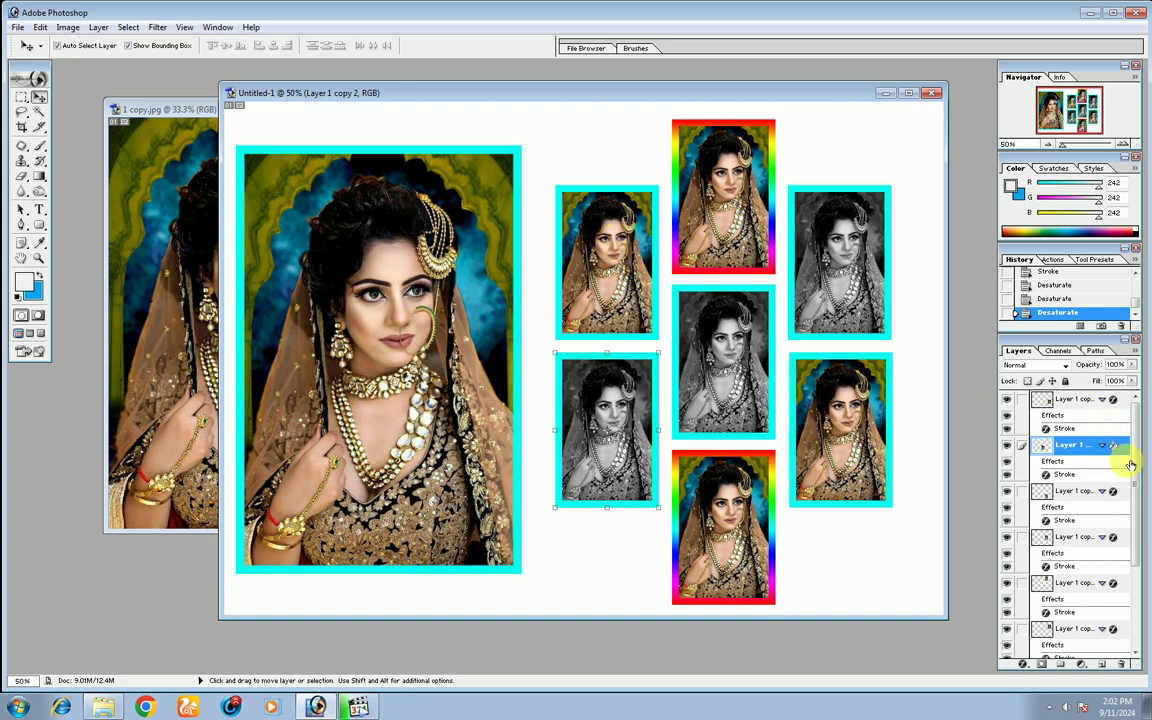
drag(1134, 496, 1134, 540)
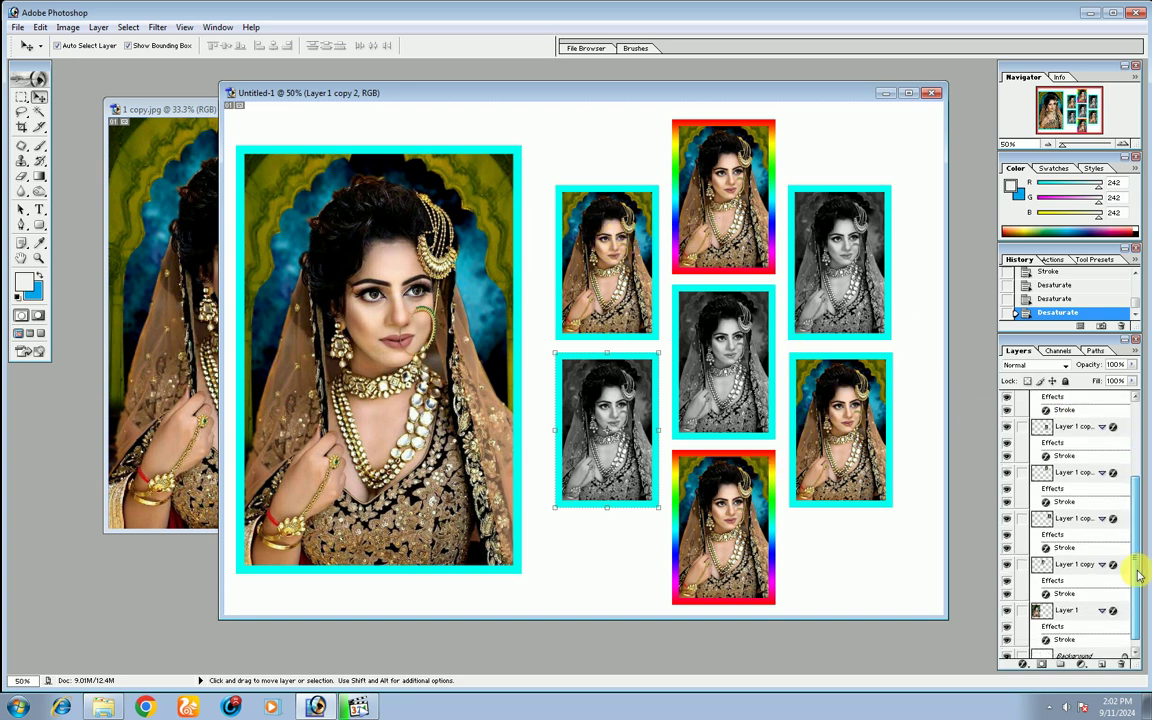
- Add an empty layer above the Background and select the Gradient Tool
click(1068, 648)
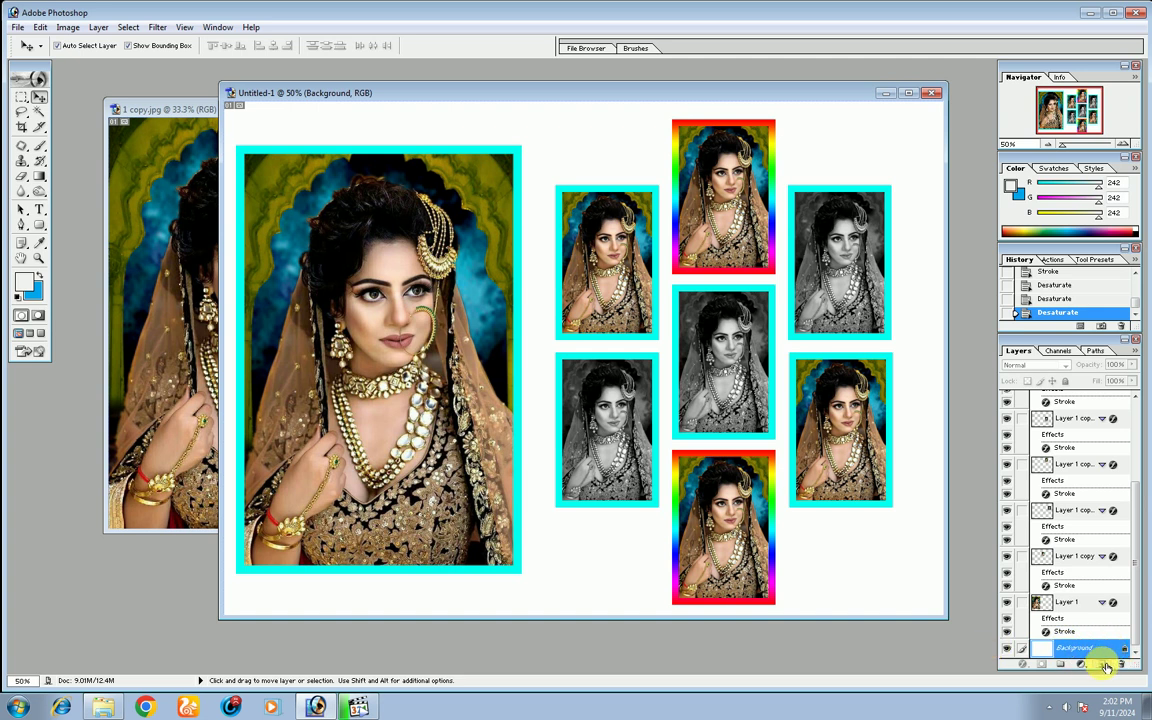
click(1102, 665)
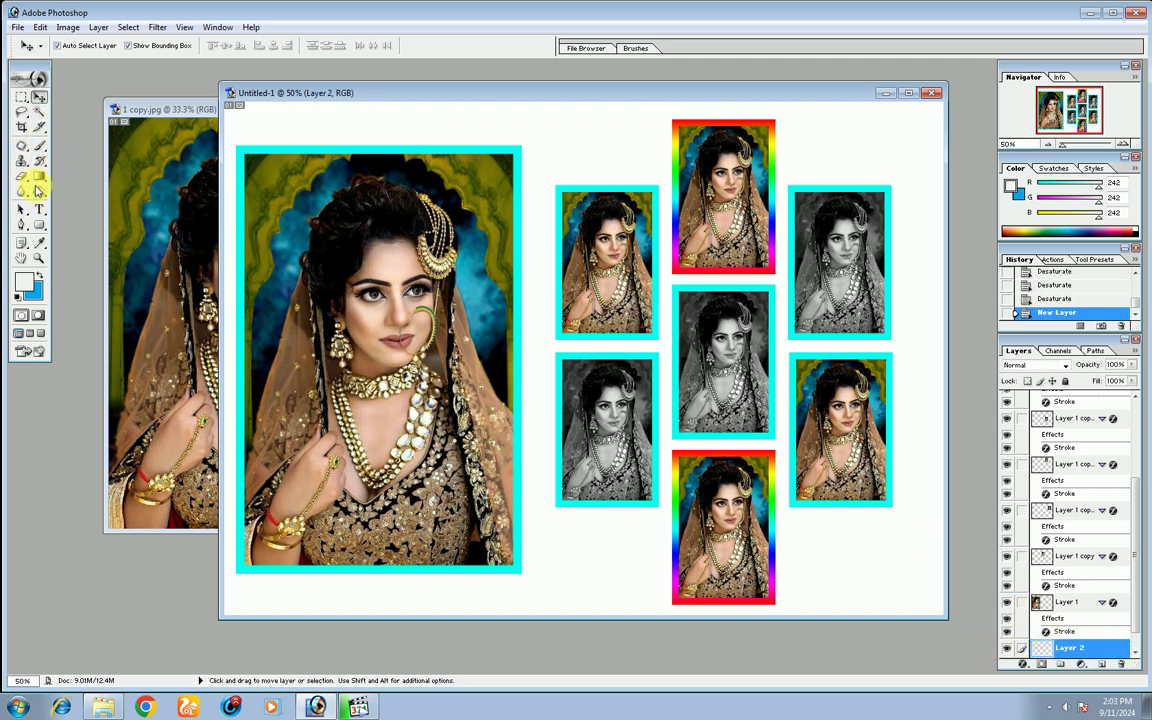
drag(40, 177, 75, 160)
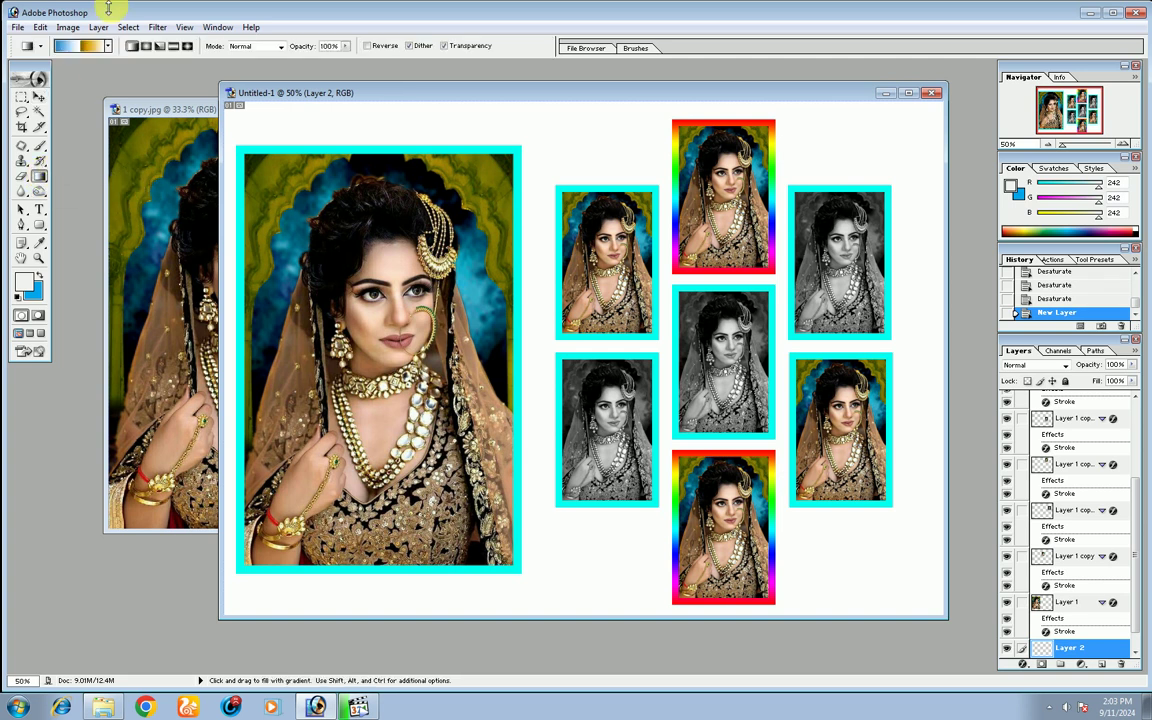
click(109, 48)
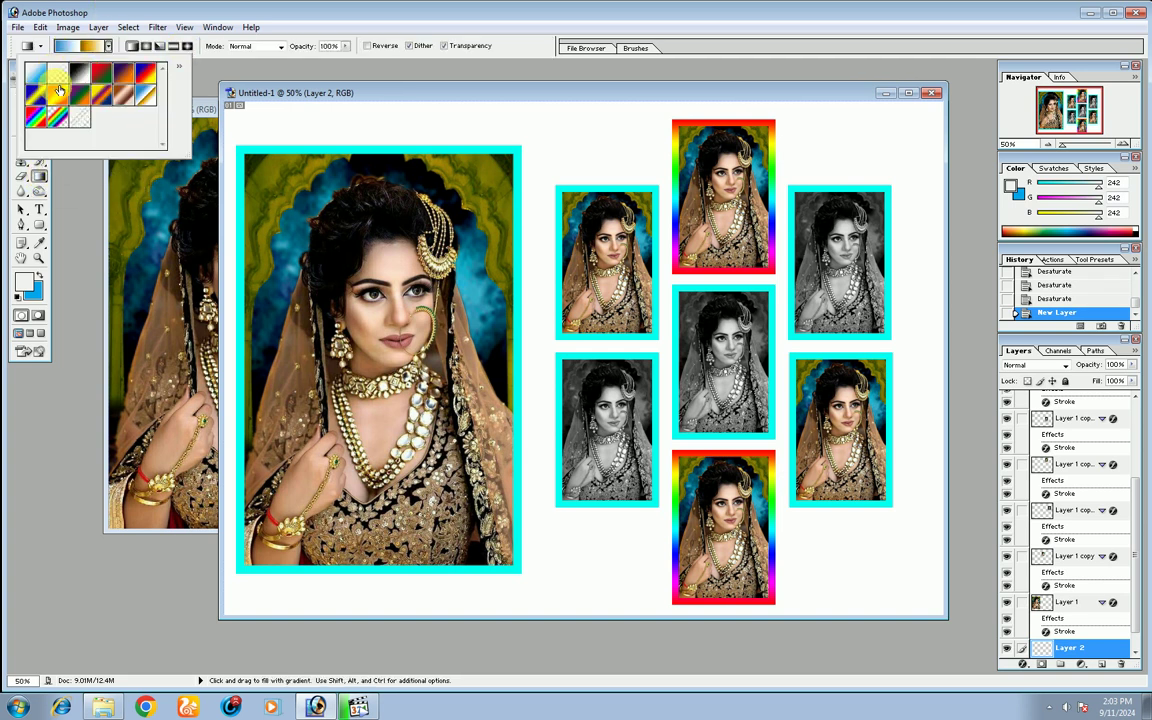
click(105, 46)
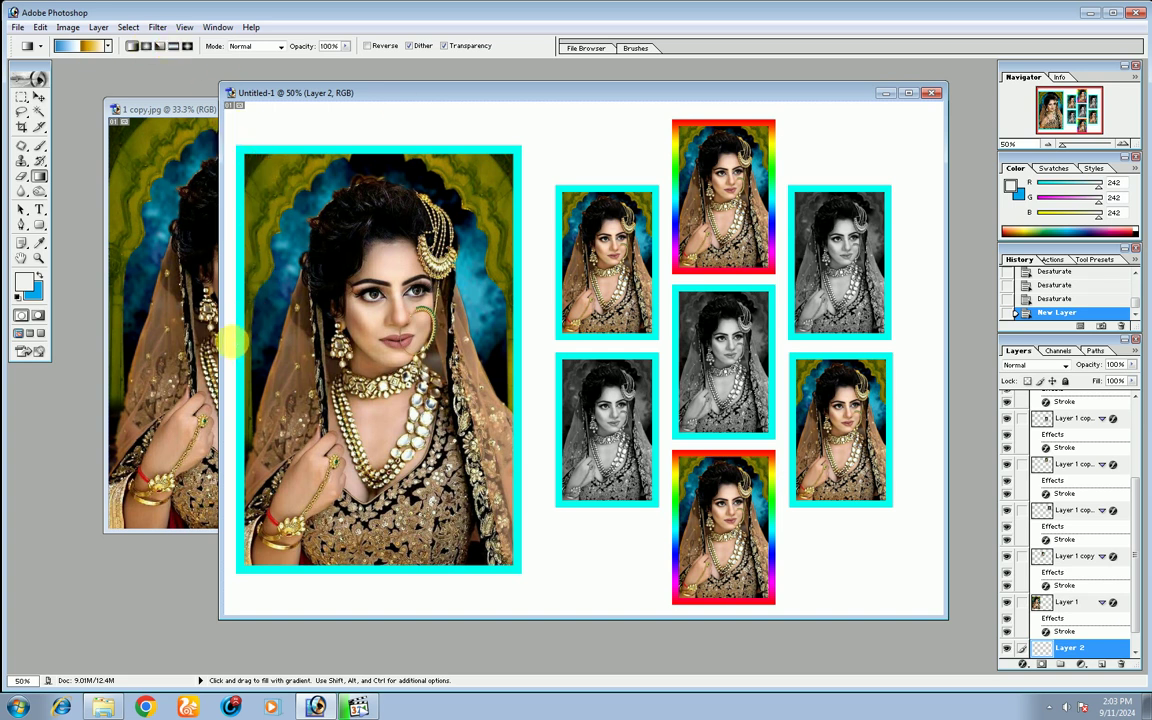
- Try horizontal, vertical and diagonal gradient fills, undoing each one
drag(228, 345, 892, 357)
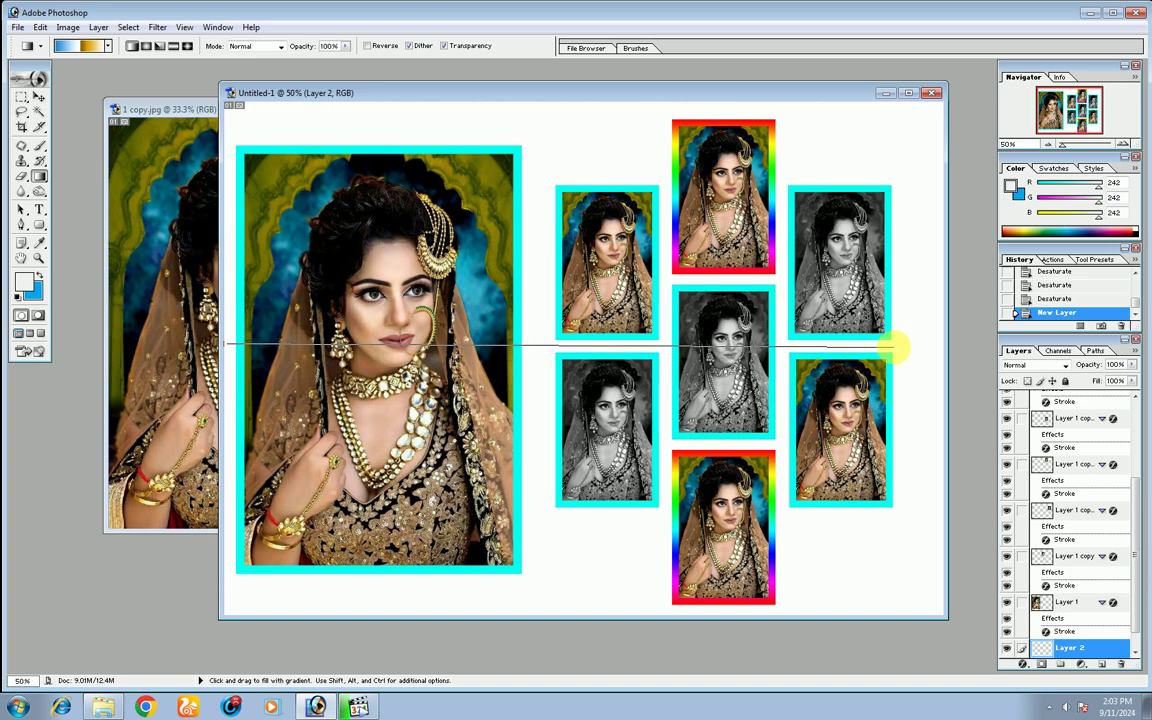
drag(892, 357, 892, 350)
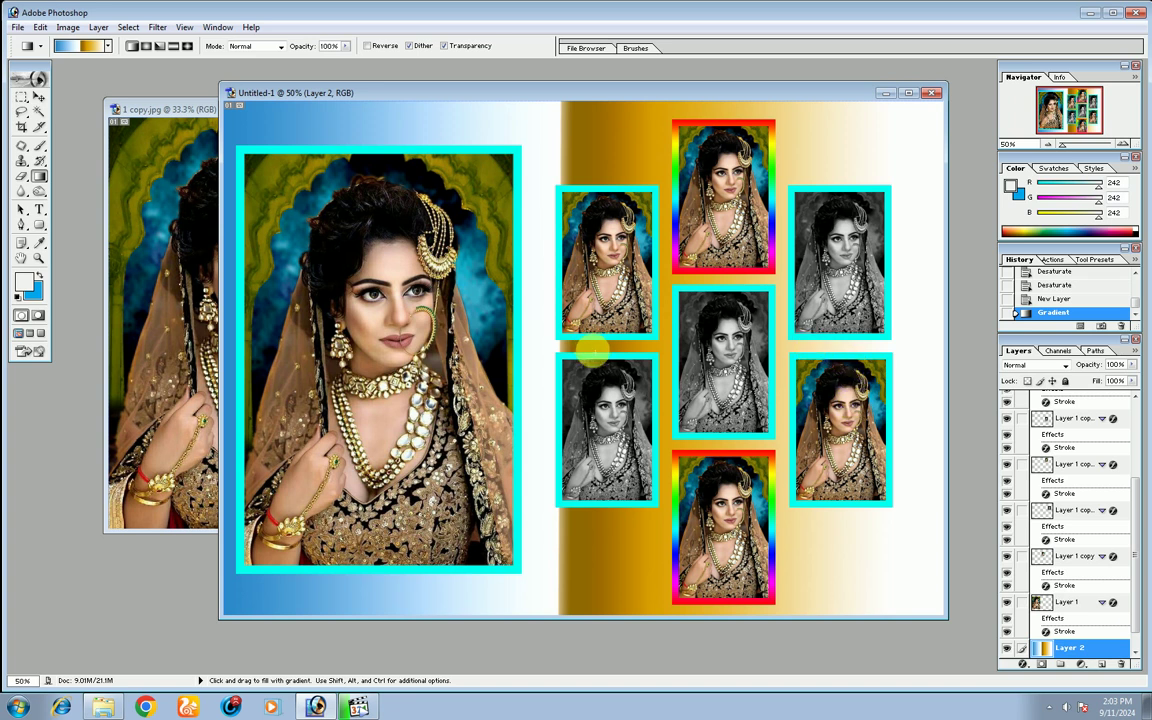
key(ctrl+z)
drag(229, 340, 690, 346)
key(ctrl+z)
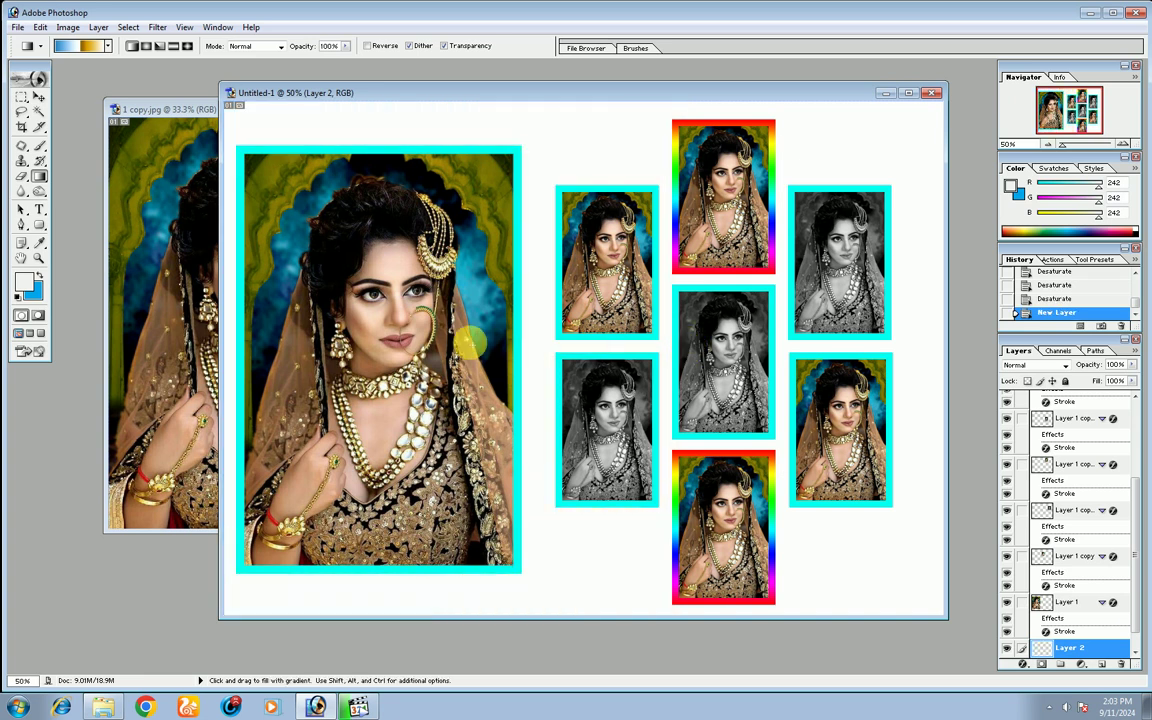
drag(230, 355, 790, 355)
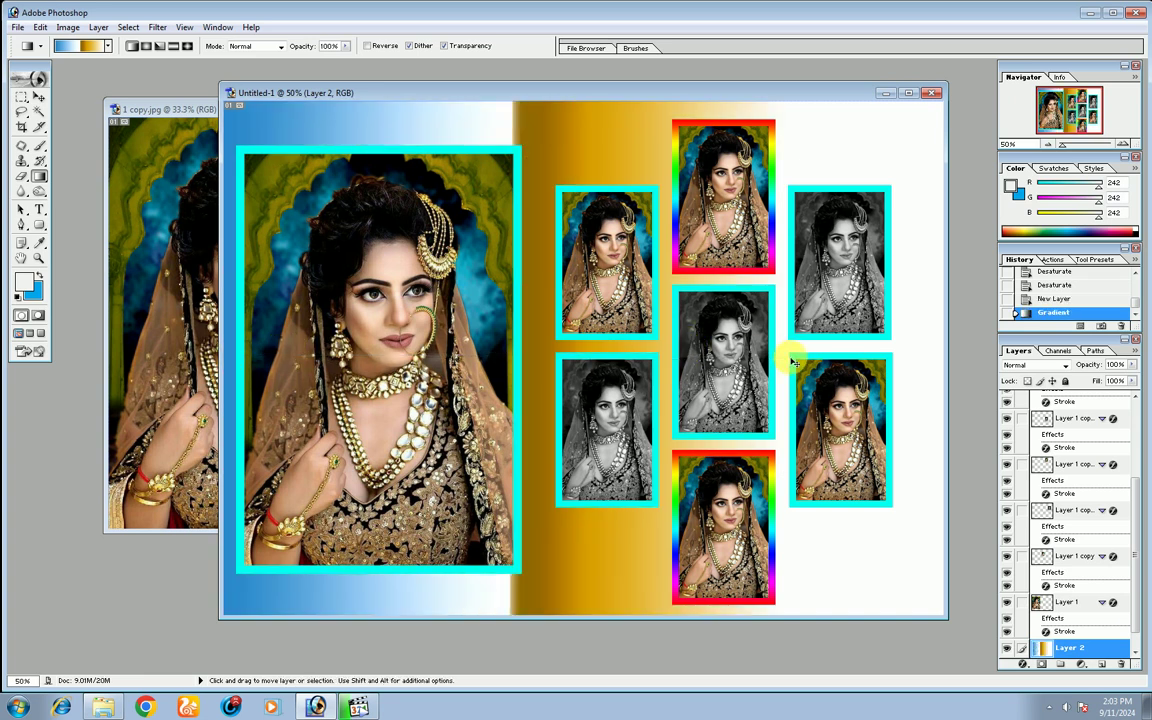
key(ctrl+z)
drag(589, 113, 597, 561)
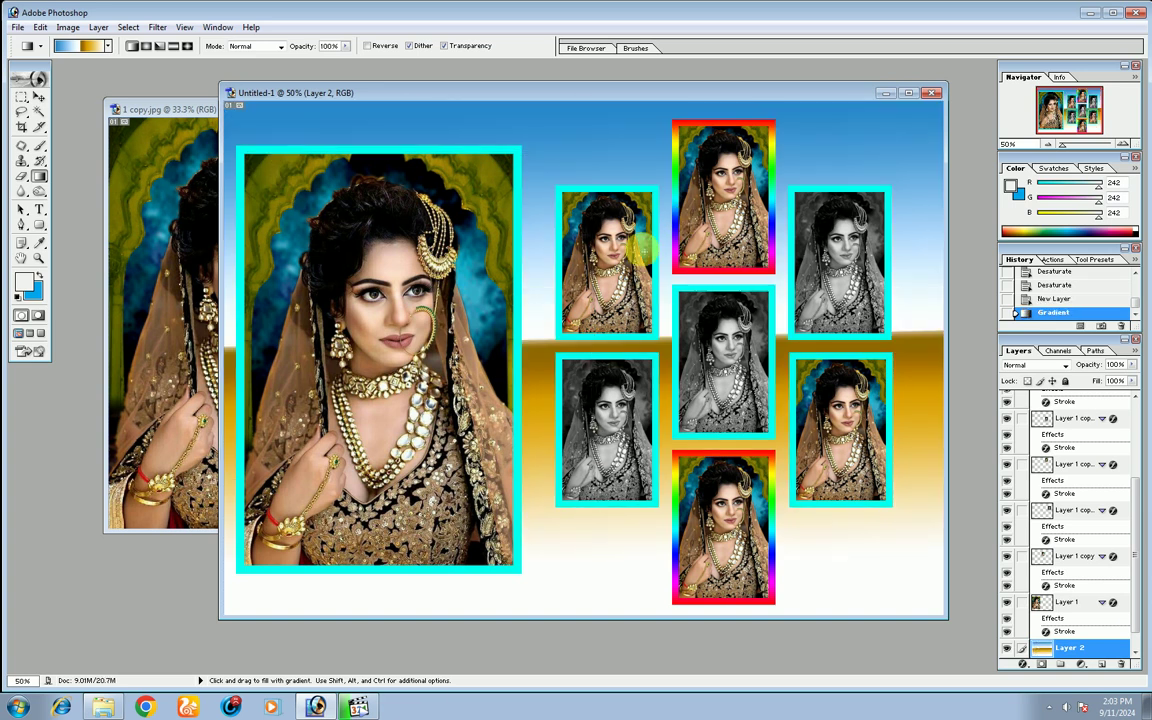
key(ctrl+z)
mouse_move(913, 134)
mouse_down()
mouse_move(285, 553)
mouse_move(278, 570)
mouse_up()
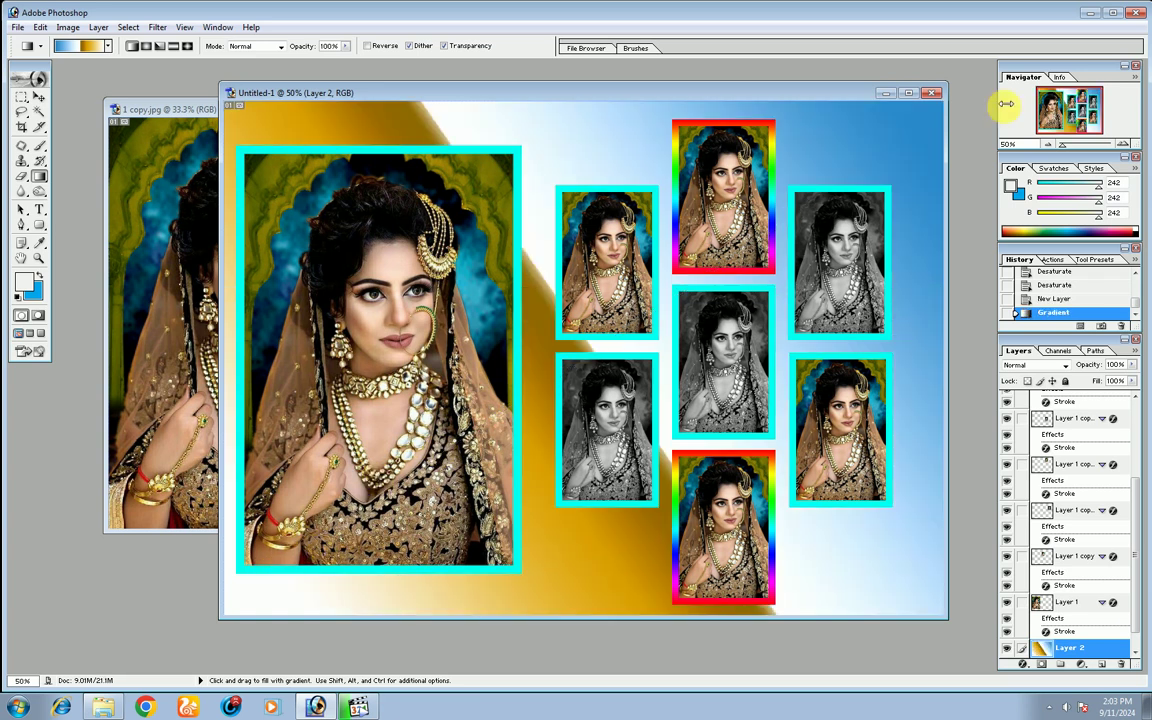
key(ctrl+z)
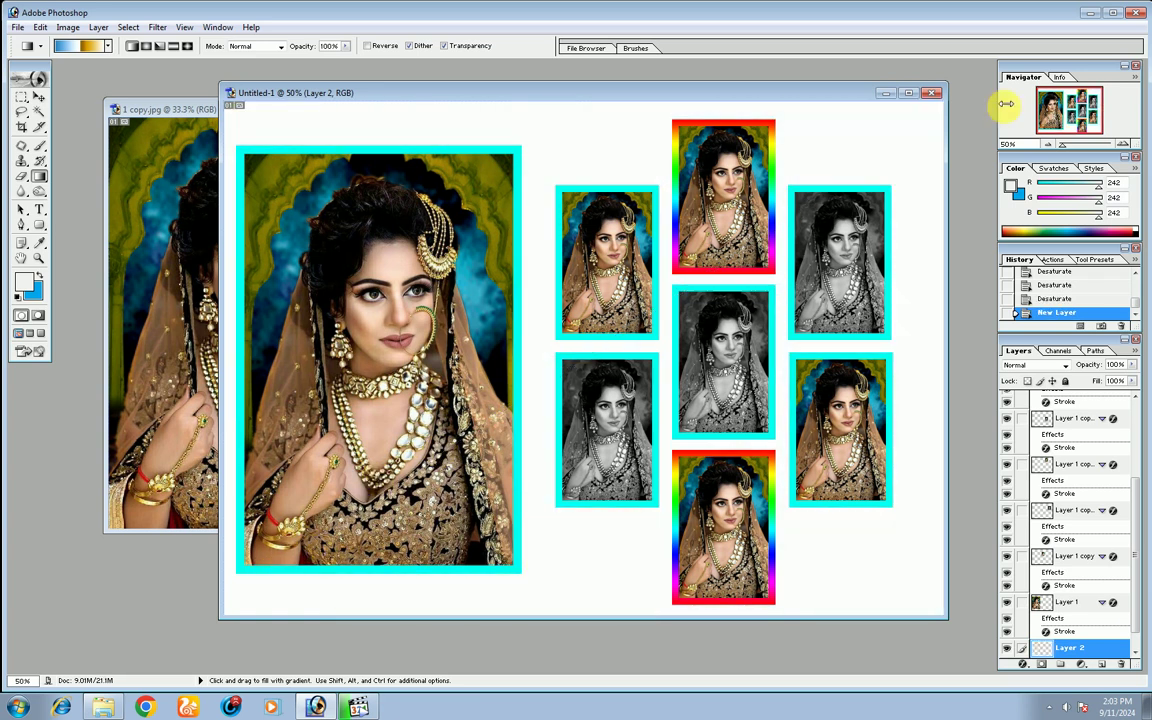
- Fill Layer 2 behind the collage with a curved gradient, redrawn using the blue-red-yellow preset
click(146, 46)
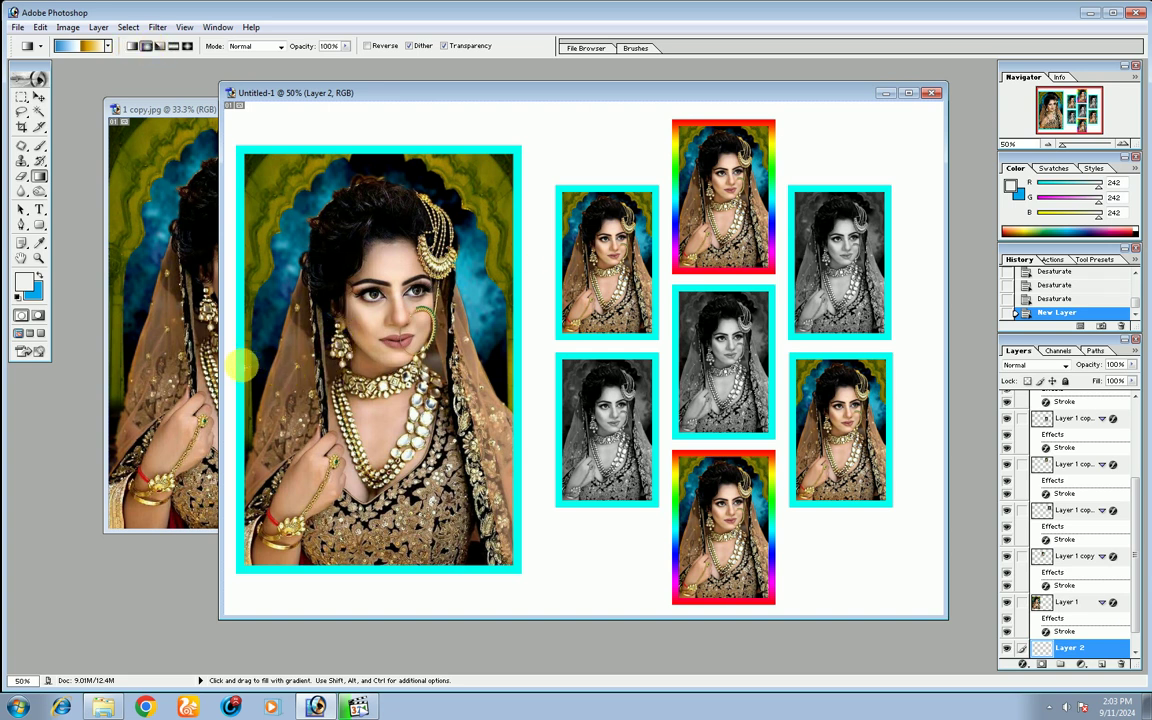
drag(240, 365, 701, 366)
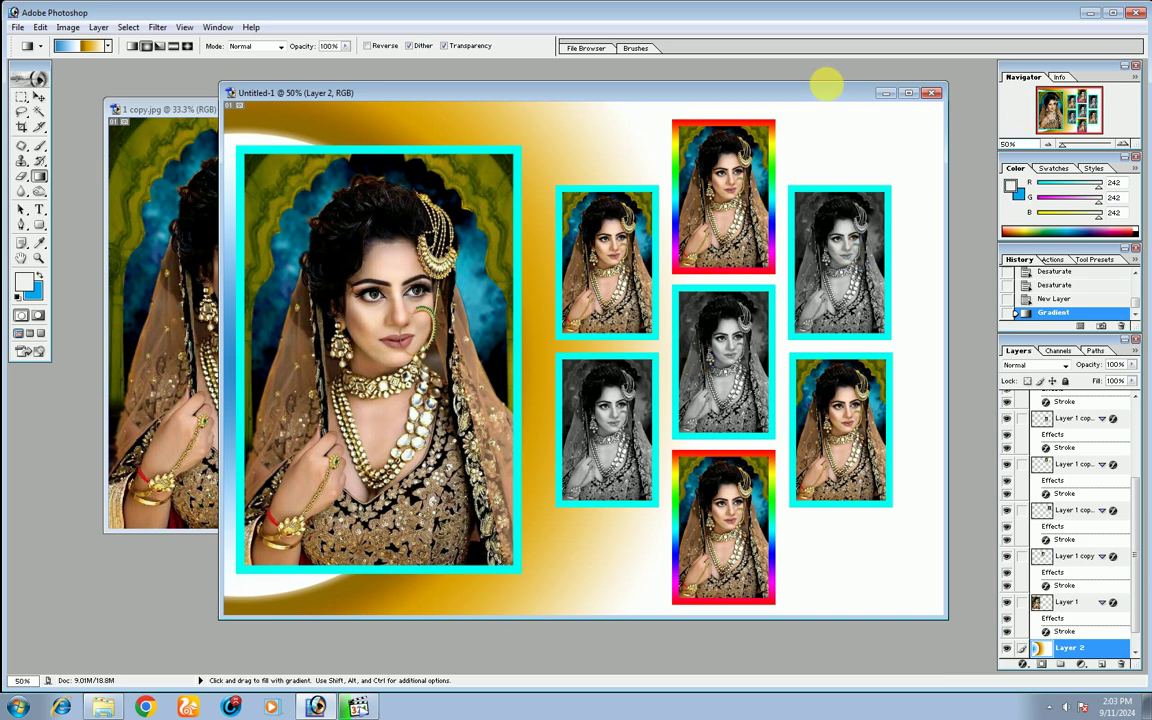
click(107, 46)
click(145, 72)
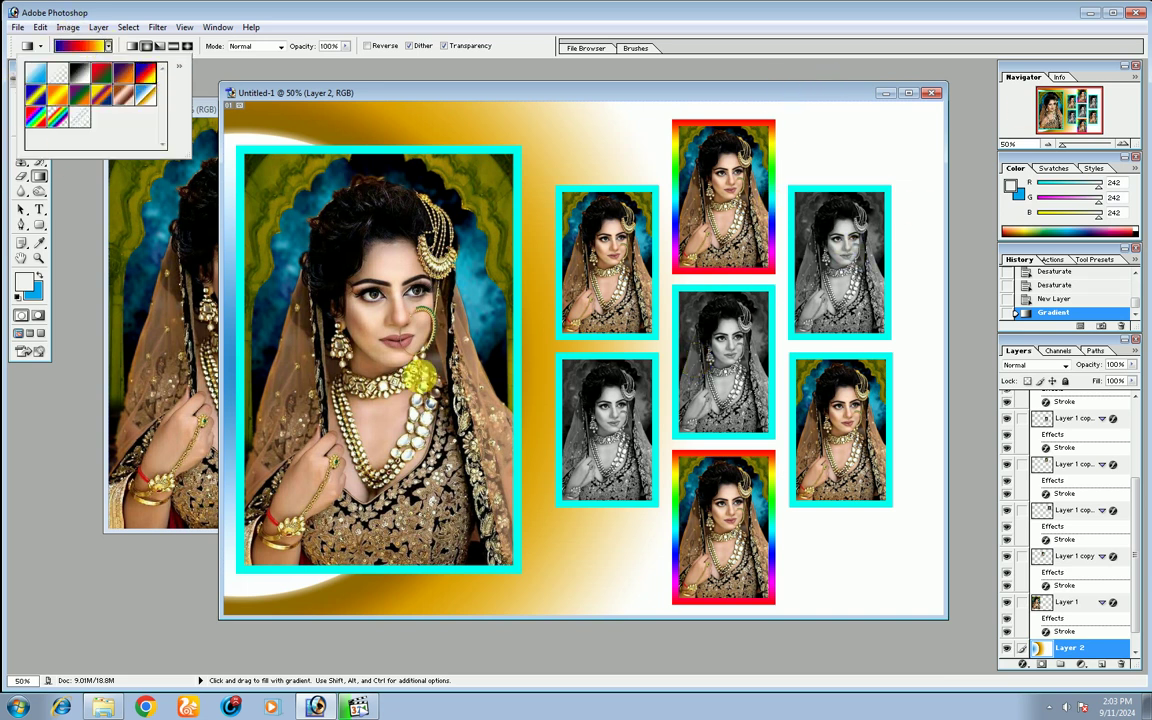
drag(293, 146, 621, 402)
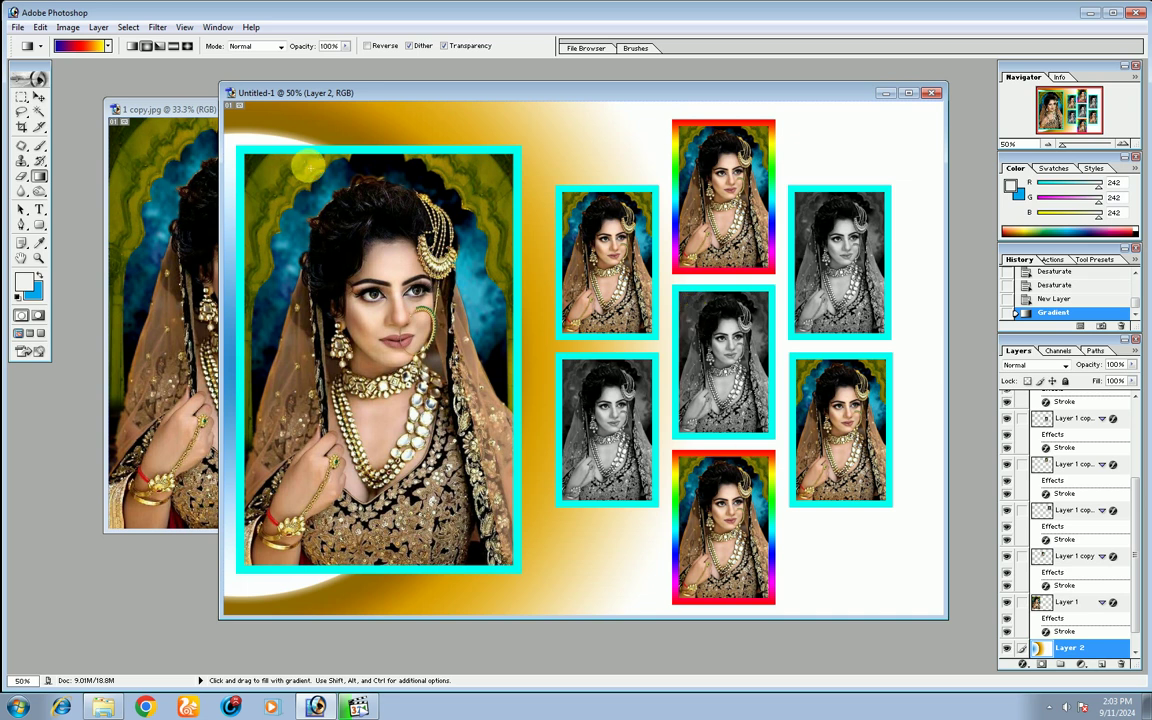
- Close the original 1 copy.jpg photo window
drag(607, 100, 603, 93)
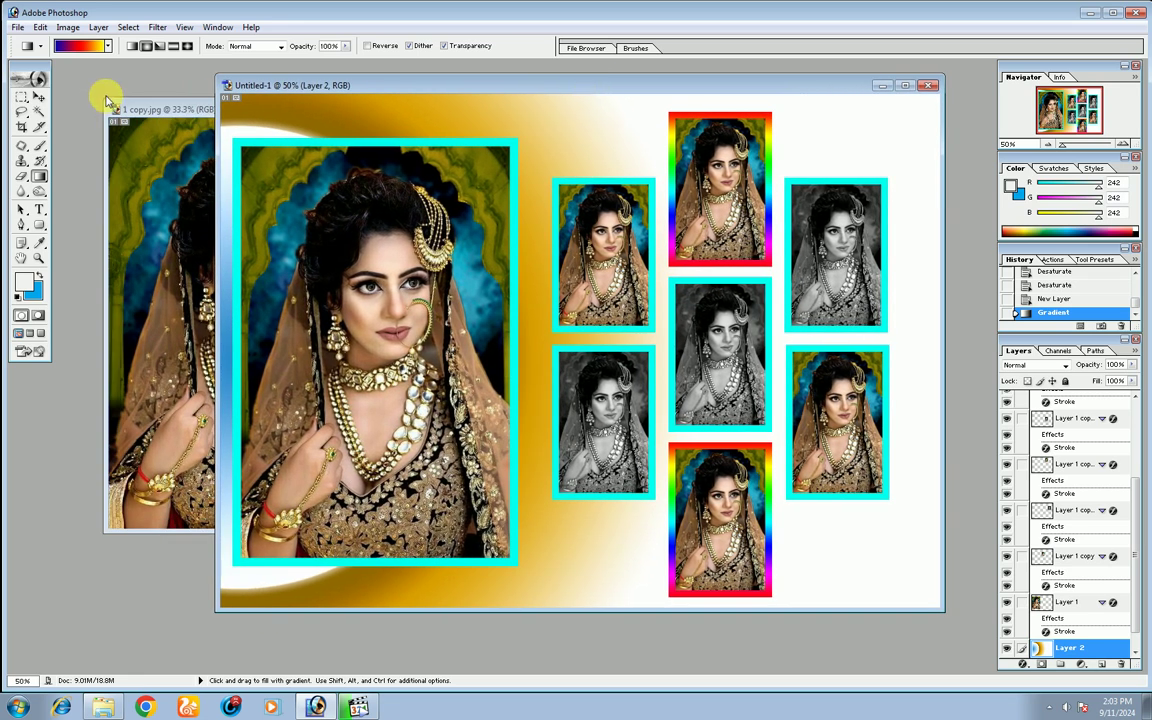
click(172, 108)
click(373, 109)
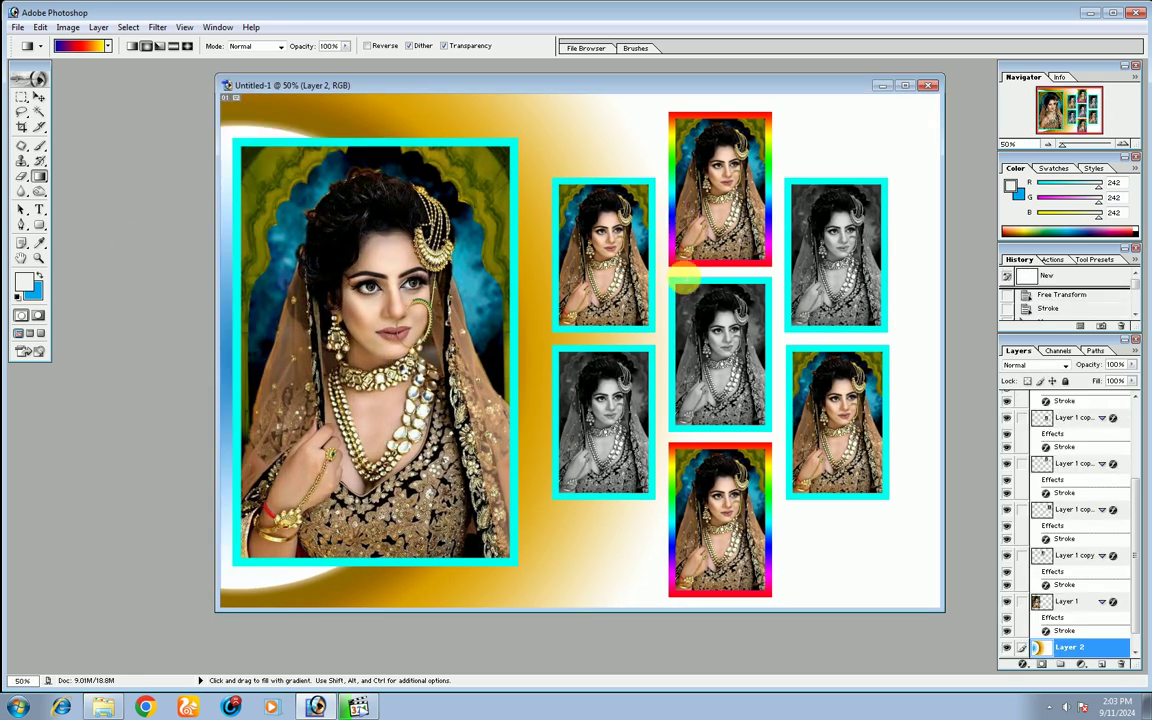